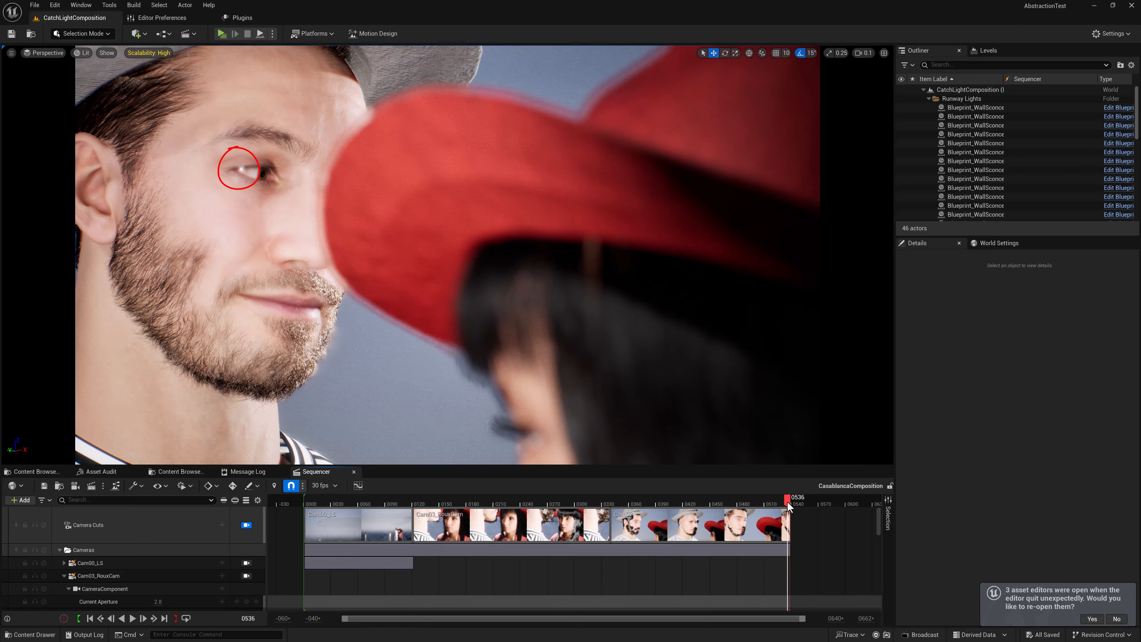
Scrub the CasablancaComposition sequence back to frame 151, ahead to frame 453, and back to frame 301
drag(788, 499, 439, 486)
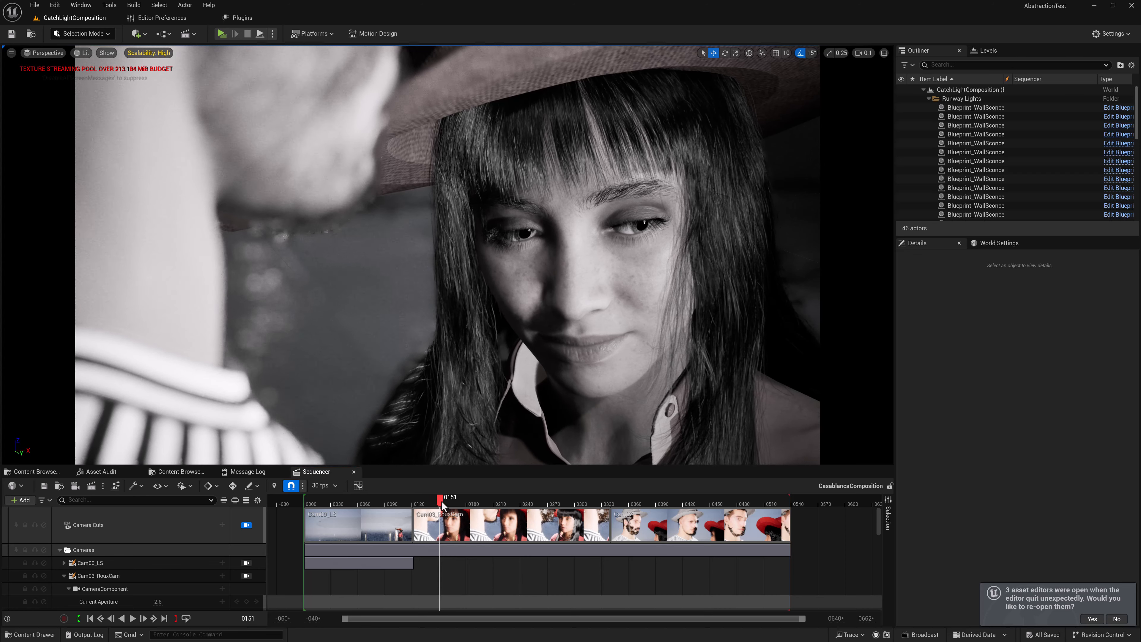
drag(442, 500, 713, 491)
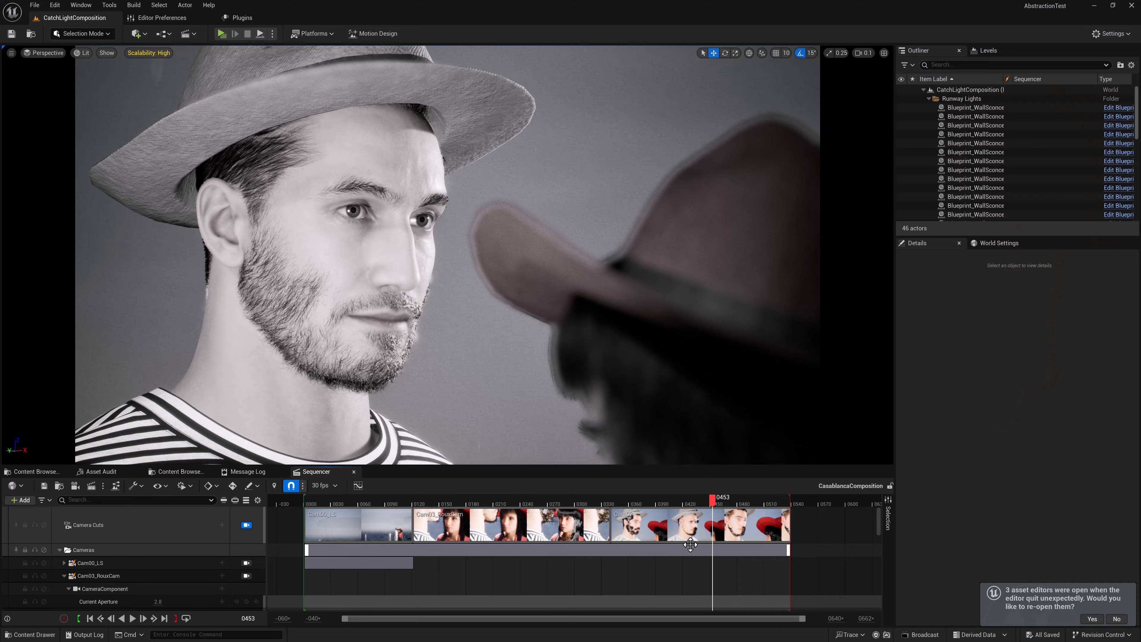
drag(714, 499, 576, 489)
Open the blueprint of the woman character BP_Roux_R5 and show its Face component in the 3D preview
click(718, 292)
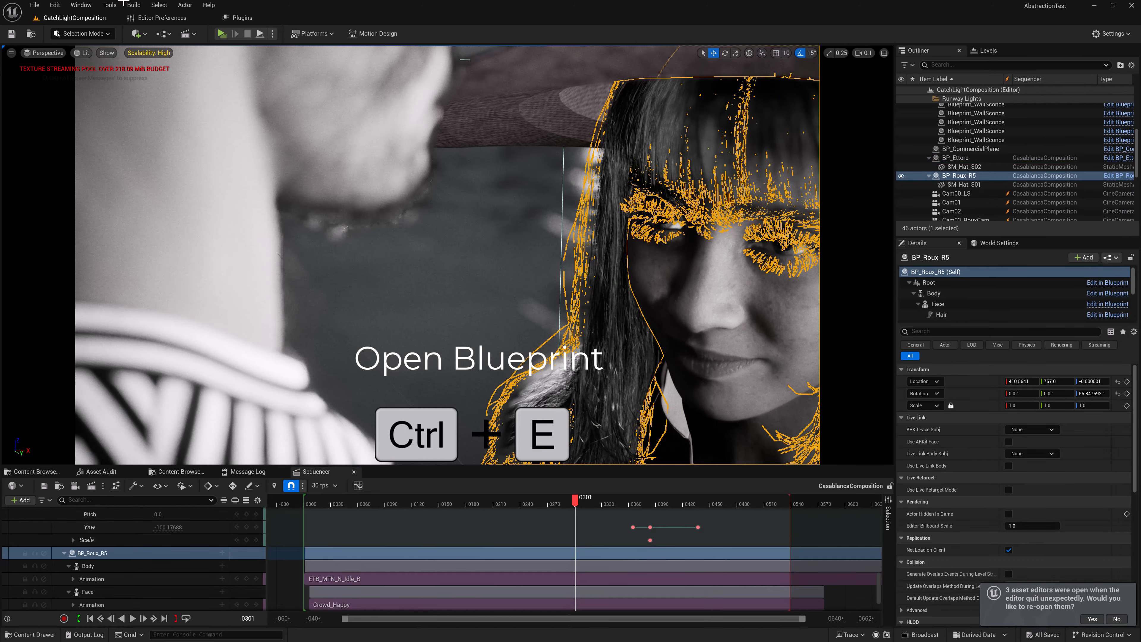
key(ctrl+e)
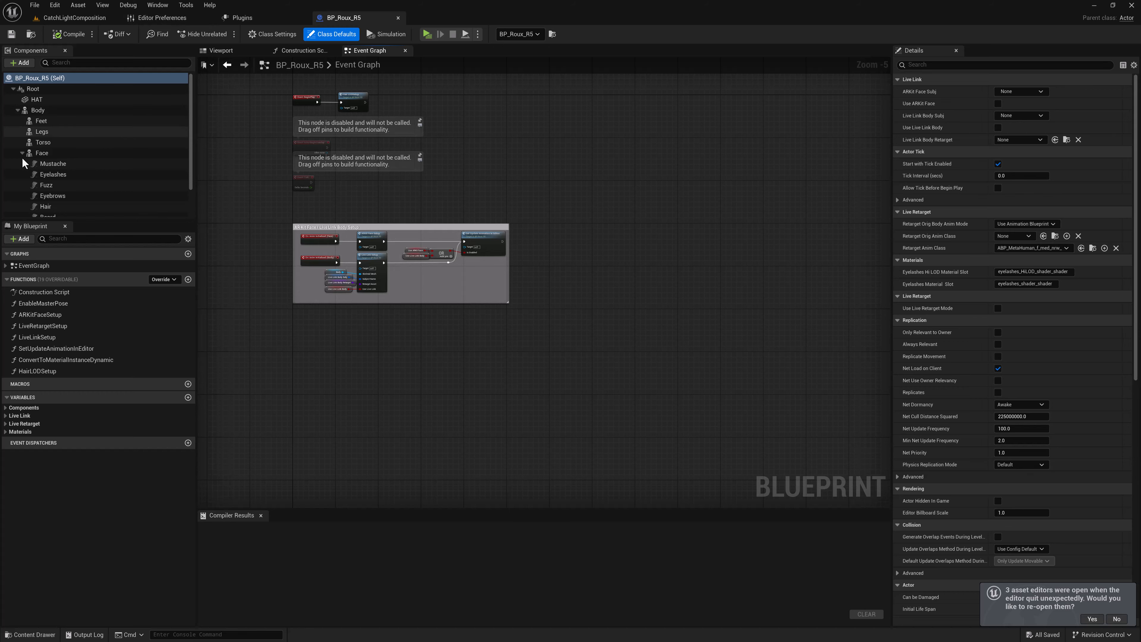
click(42, 153)
click(221, 50)
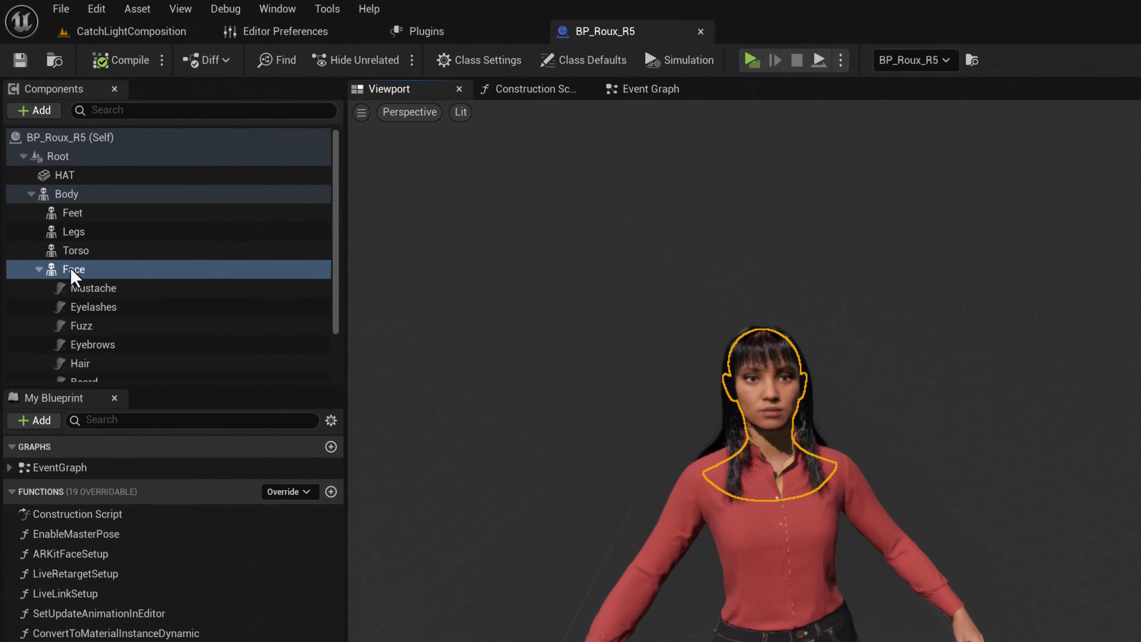
Select the RectLight component nested under Face and examine where it sits in front of the character
scroll(58, 172, down, 3)
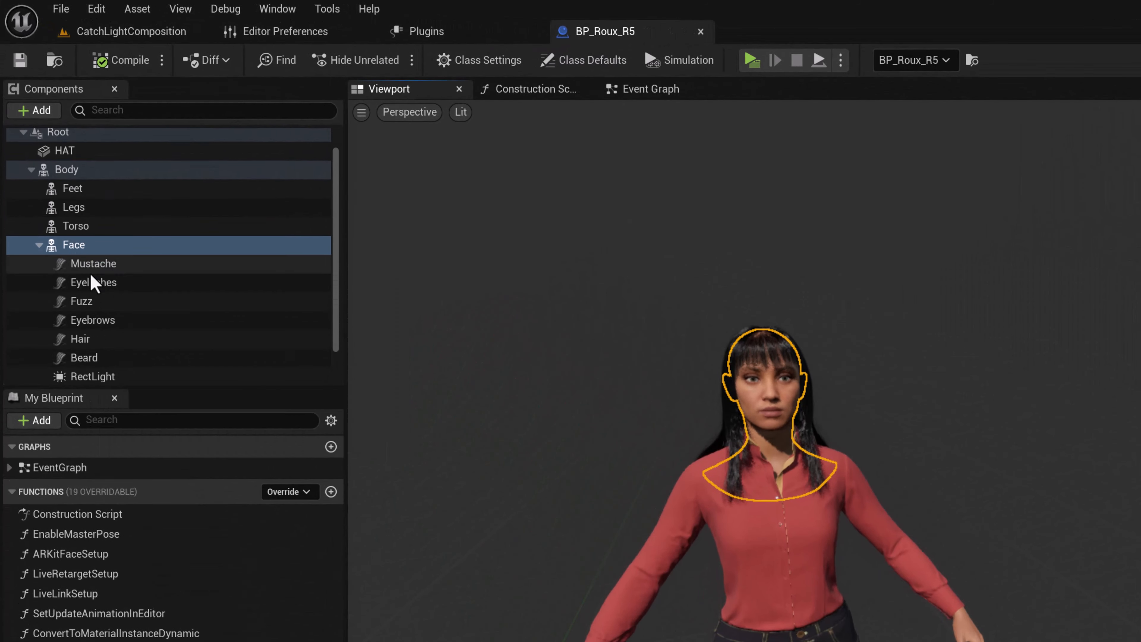
click(92, 335)
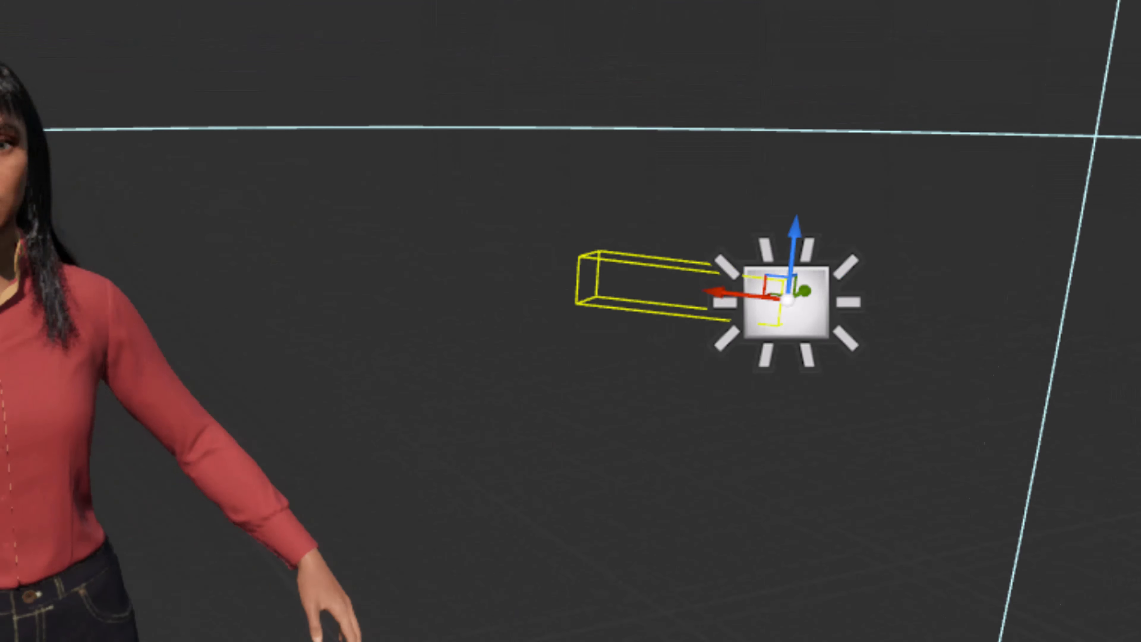
right_drag(442, 209, 270, 126)
key(w)
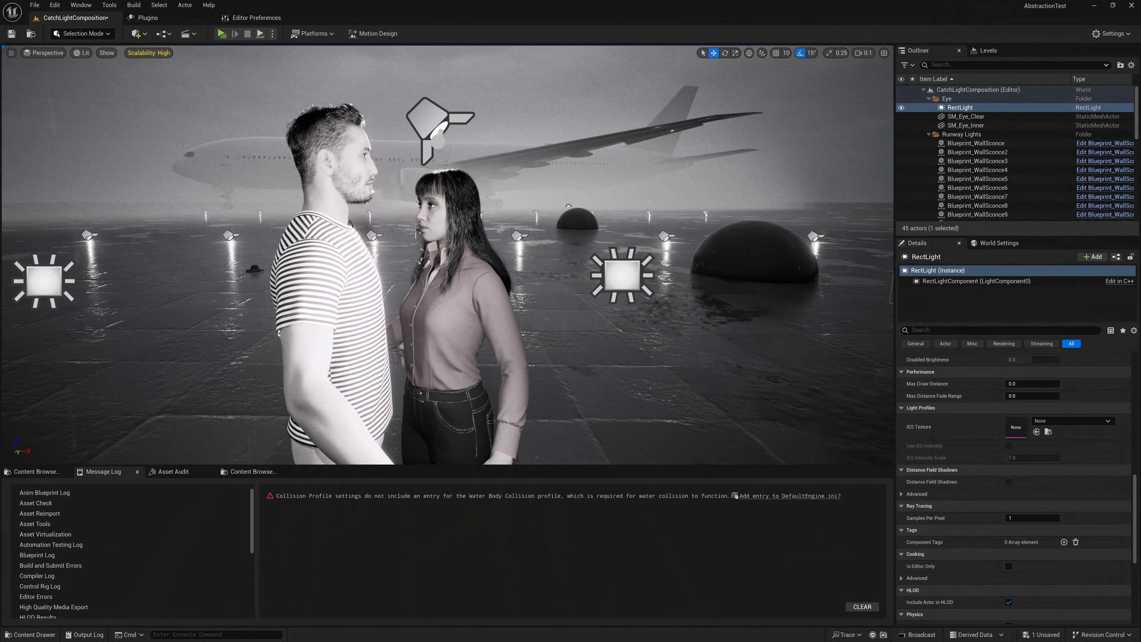
Focus on the RectLight in the level's Eye folder and examine its placement beside the eye model
right_drag(448, 255, 422, 233)
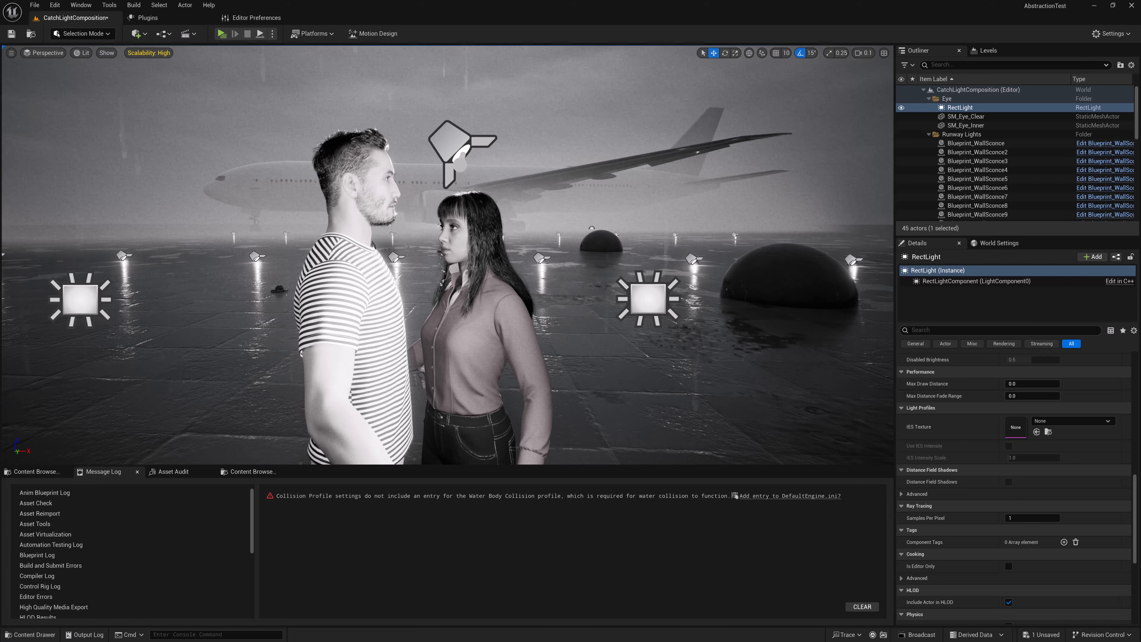
key(f)
mouse_move(544, 259)
right_down()
mouse_move(545, 279)
mouse_move(511, 272)
mouse_move(523, 298)
mouse_move(544, 258)
right_up()
key(w)
key(w)
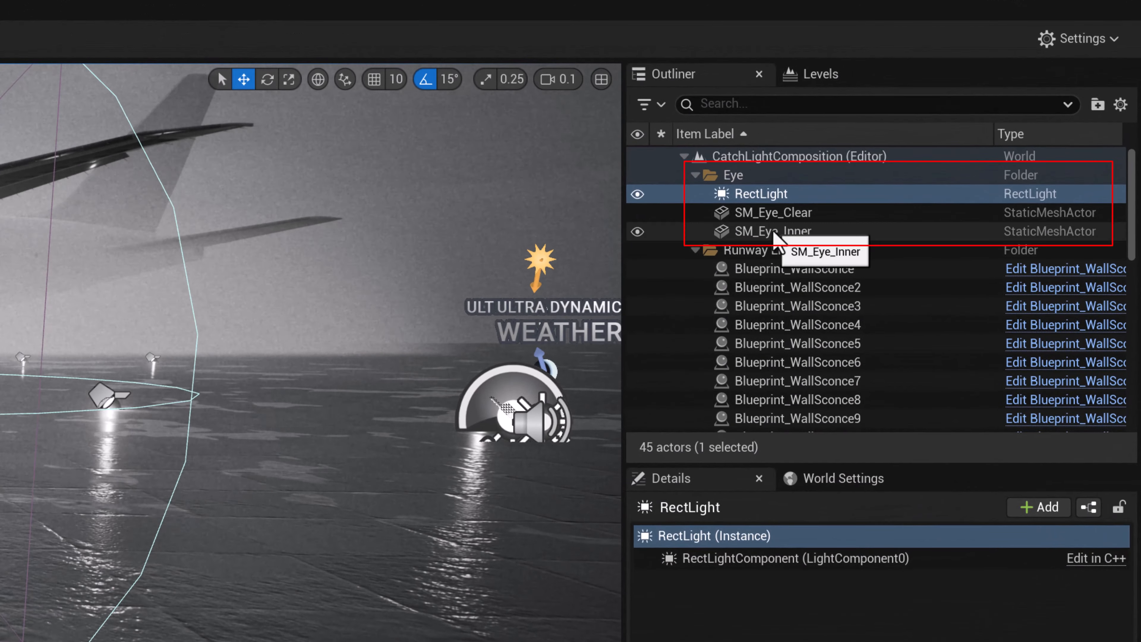
Slide the SM_Eye_Clear shell sideways off the inner eye and undo the move
click(819, 216)
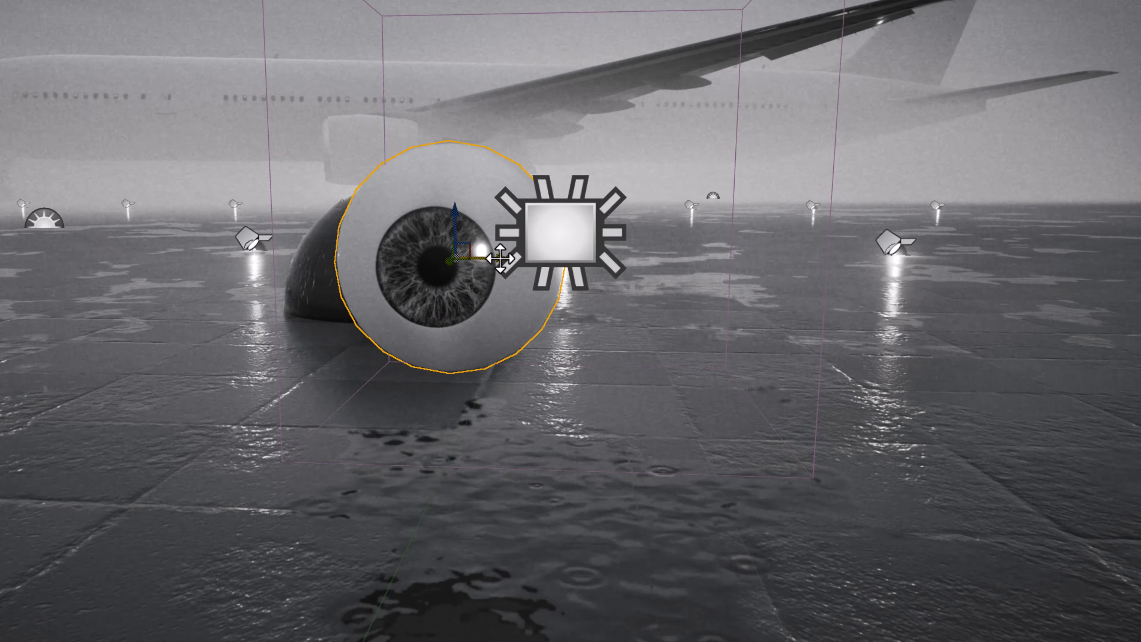
click(502, 258)
click(896, 254)
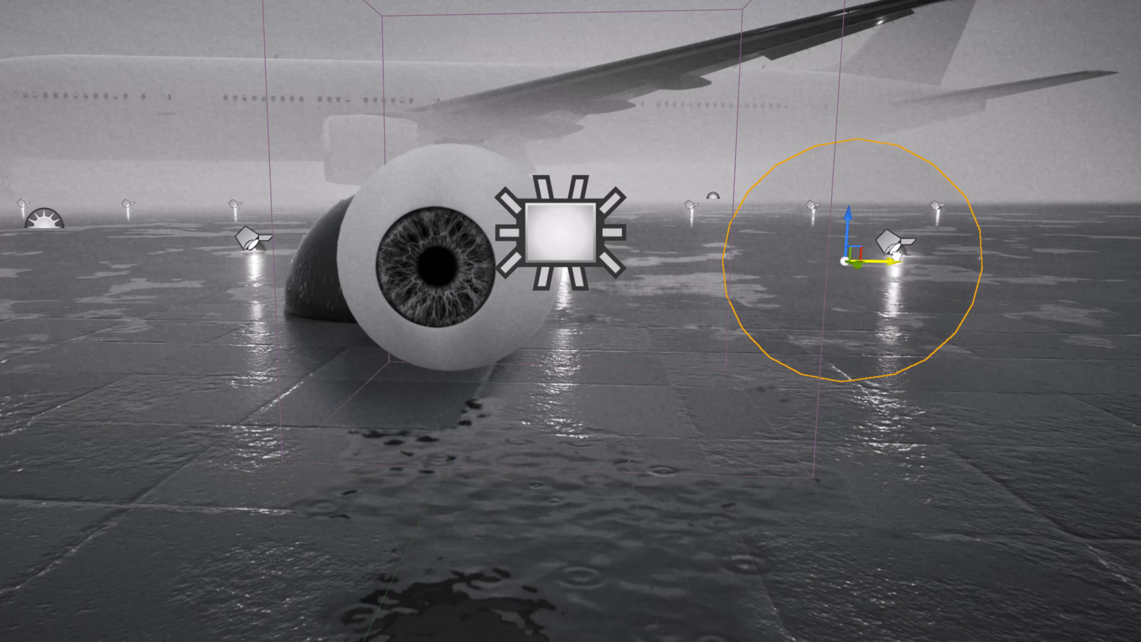
key(ctrl+z)
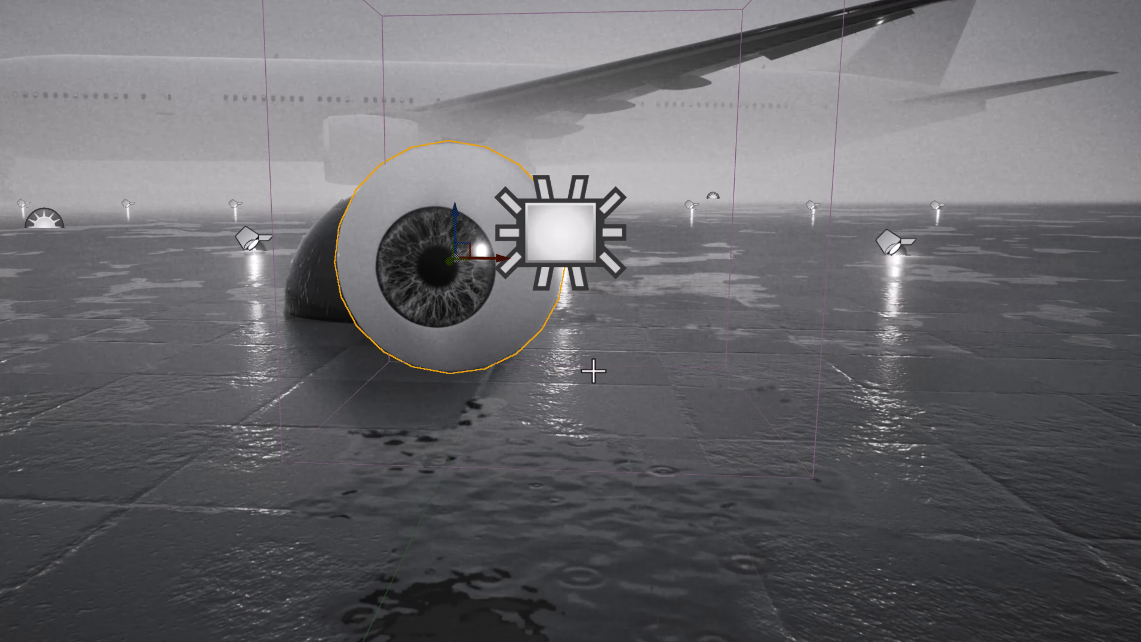
Select the RectLight beside the eye and review its light component's settings
click(587, 220)
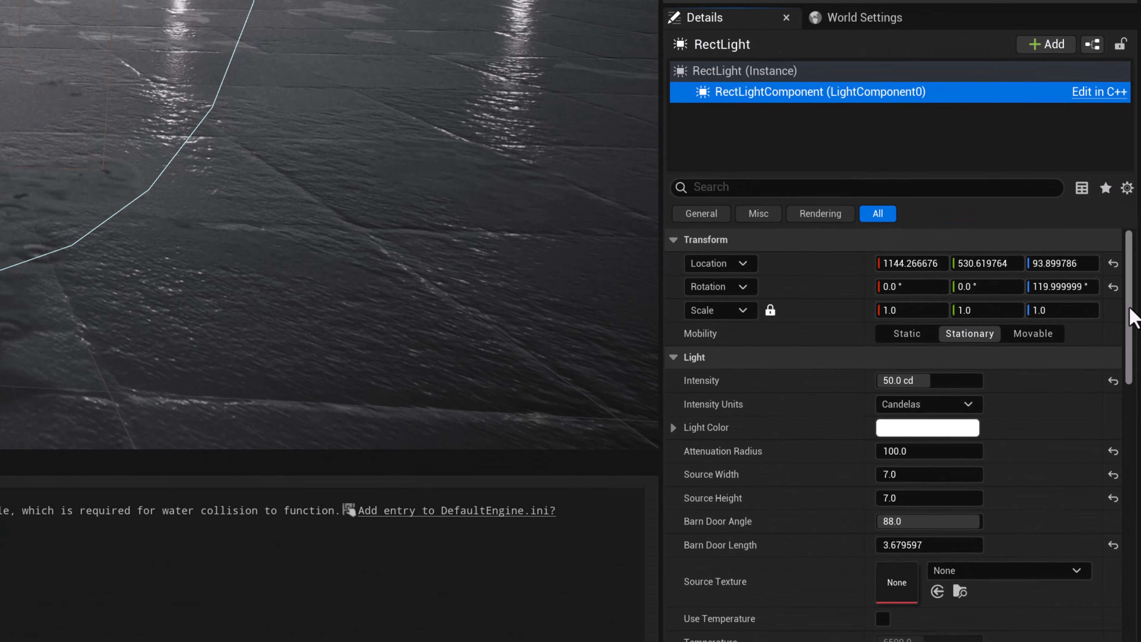
scroll(989, 404, down, 10)
scroll(791, 459, up, 1)
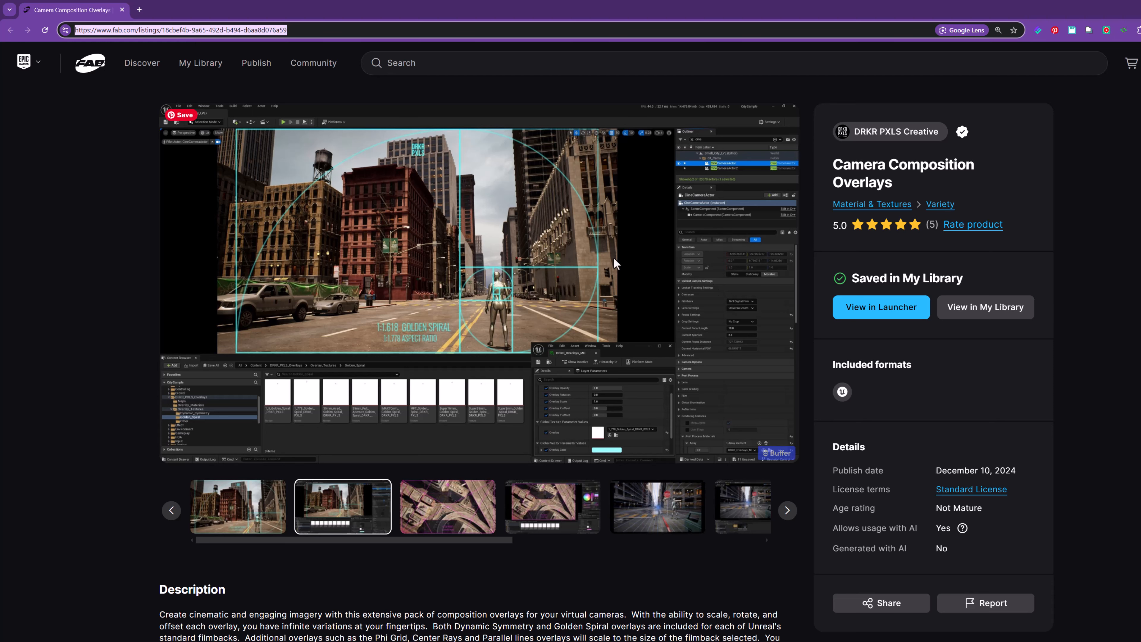
Add the Camera Composition Overlays pack to the project through the Epic Games Launcher and open its Overlay_Materials folder in Unreal Engine
click(881, 307)
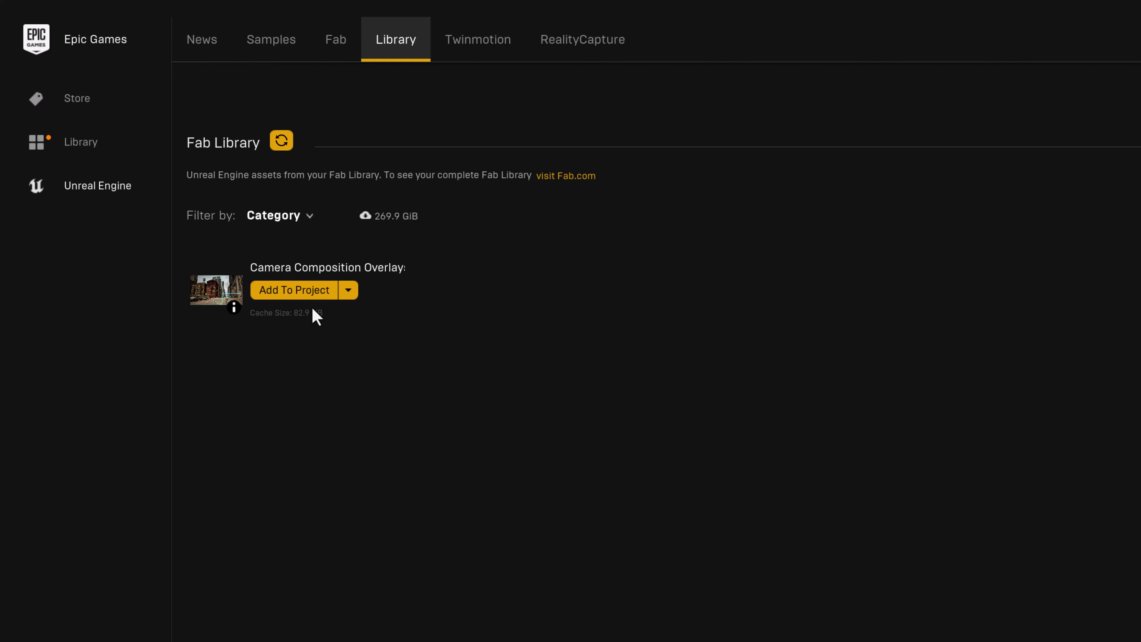
click(321, 292)
click(326, 221)
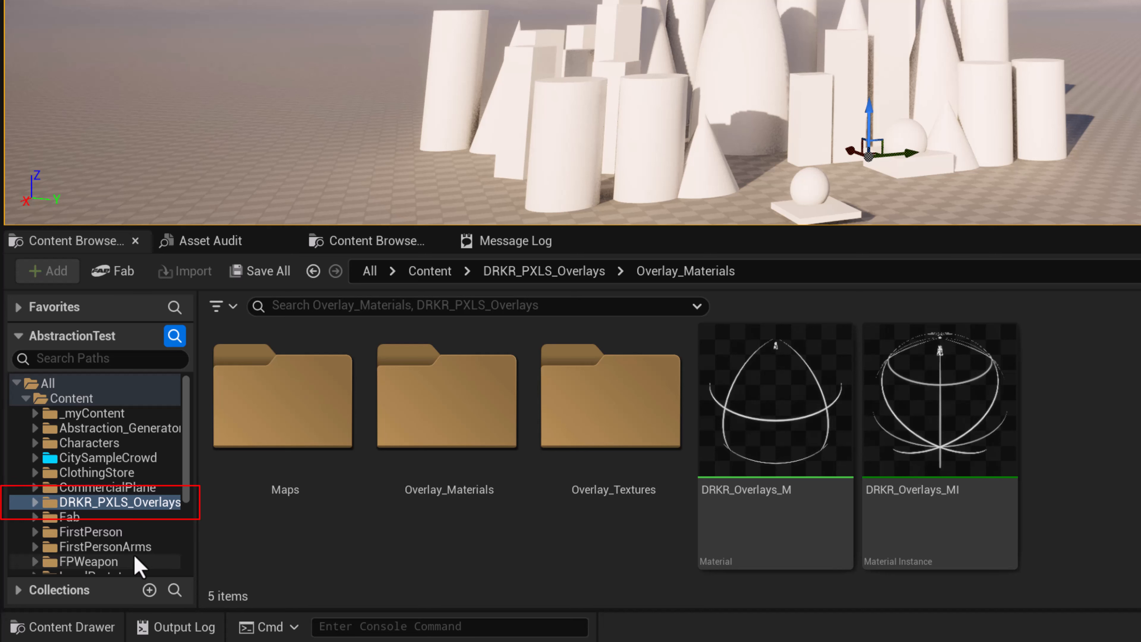
click(47, 505)
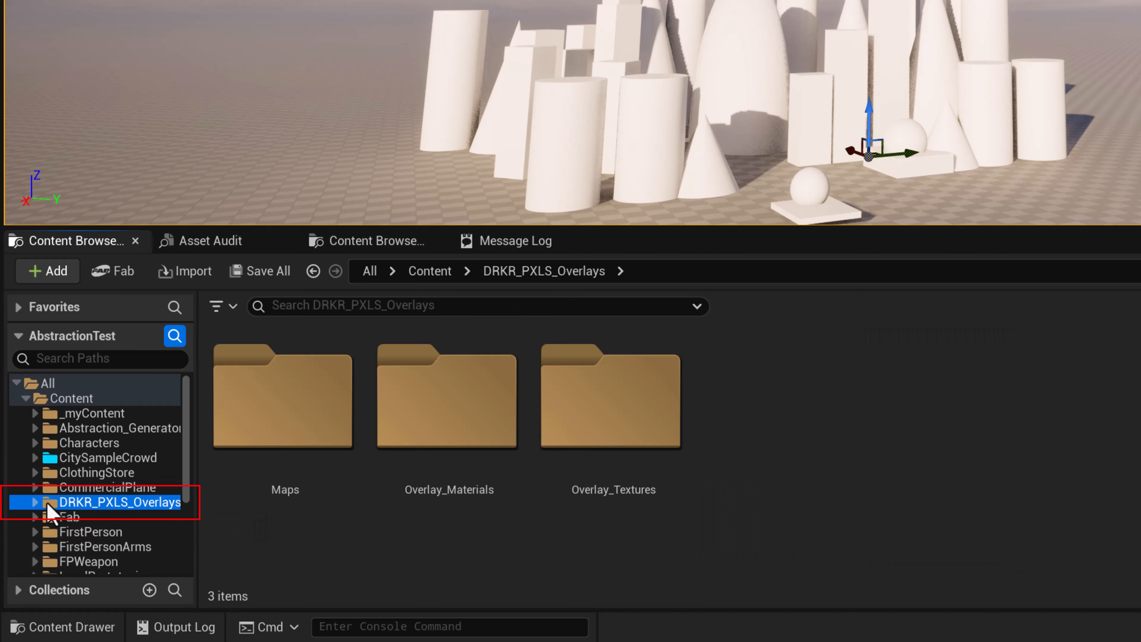
double_click(475, 390)
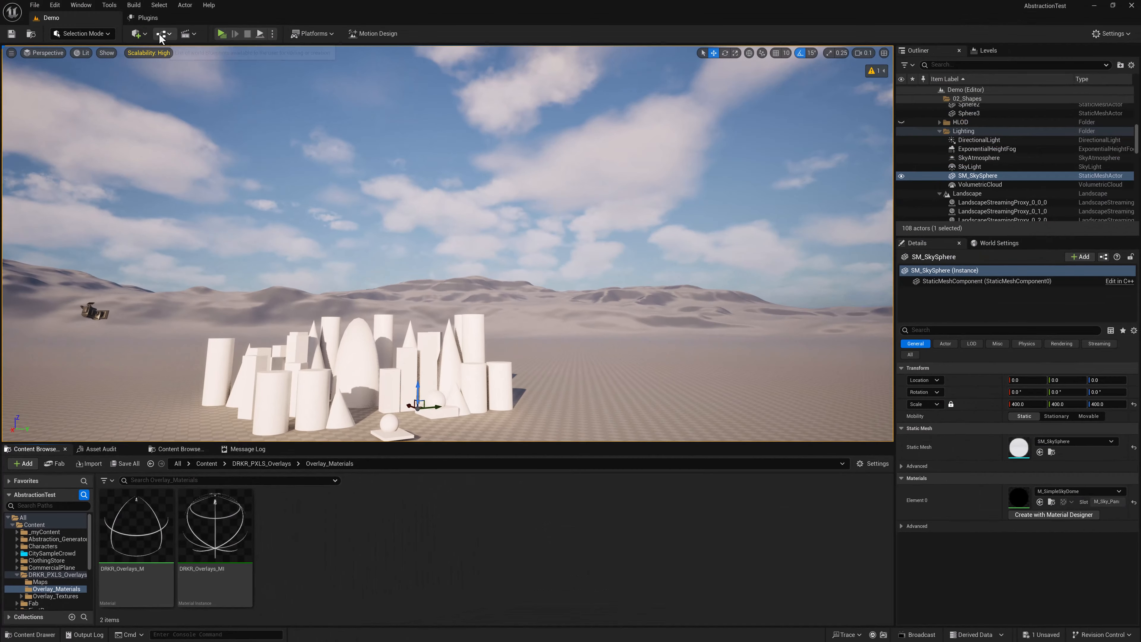
Add a Cine Camera Actor to the Demo level and raise it above the white shapes to a height of about 1137
click(149, 35)
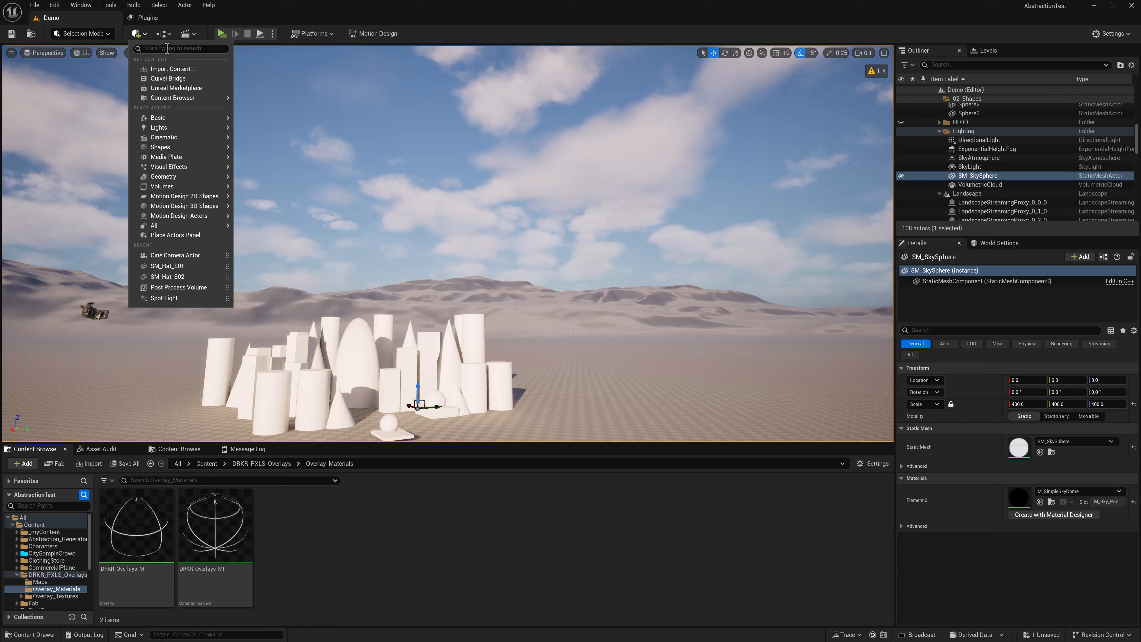
text(cine)
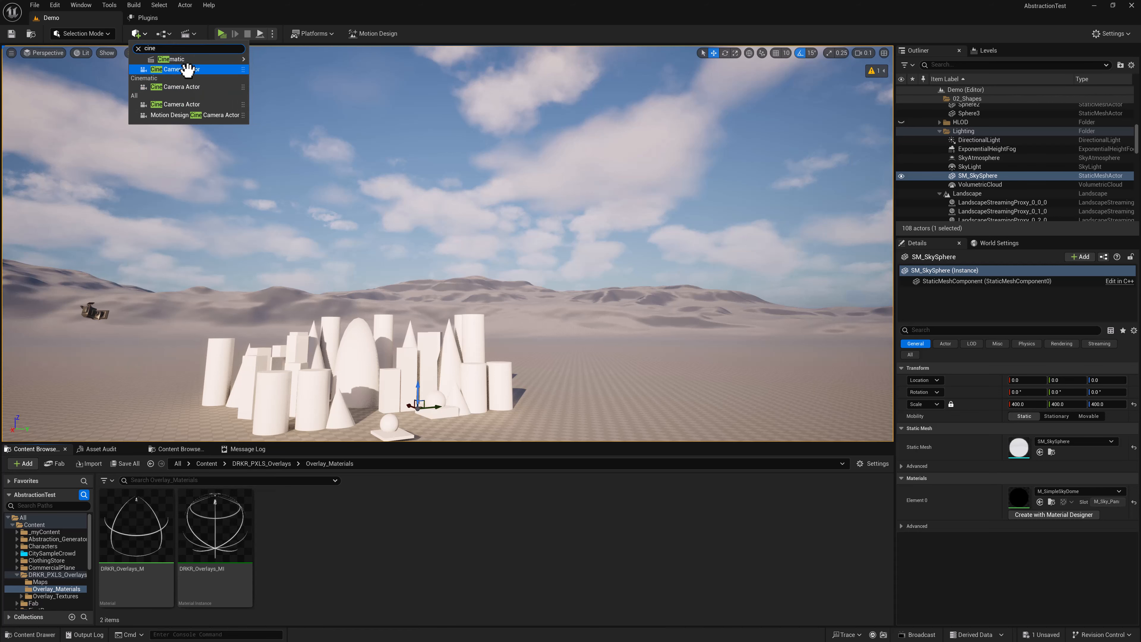
click(186, 70)
drag(434, 428, 487, 310)
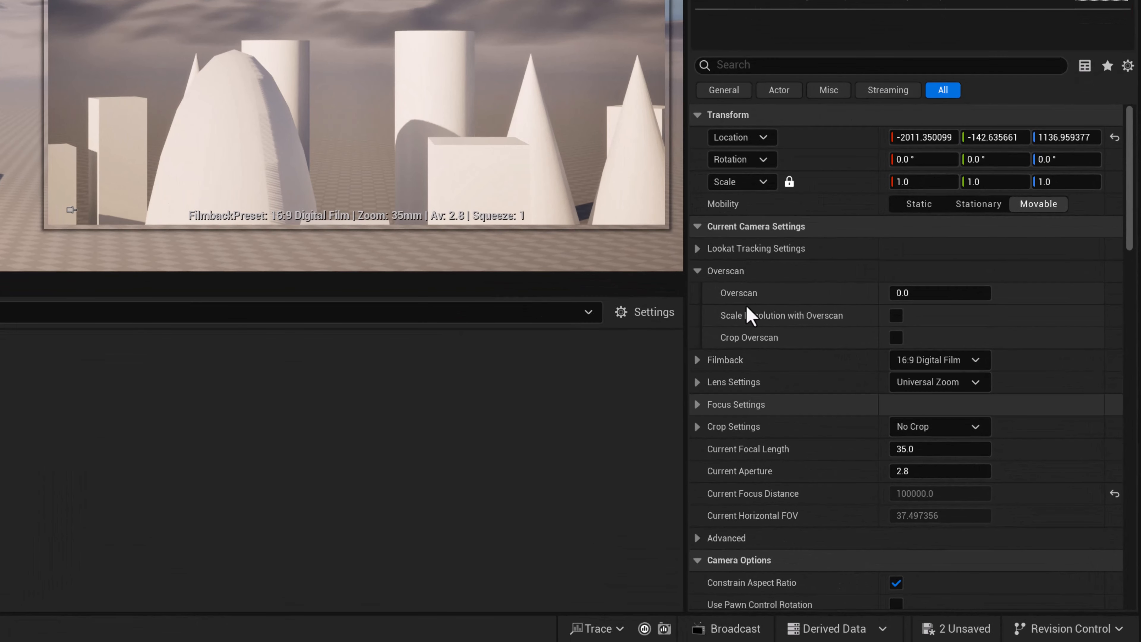
Add a Post Process Materials array element to the new cine camera as an asset reference and assign DRKR_Overlays_MI to it
scroll(755, 216, down, 7)
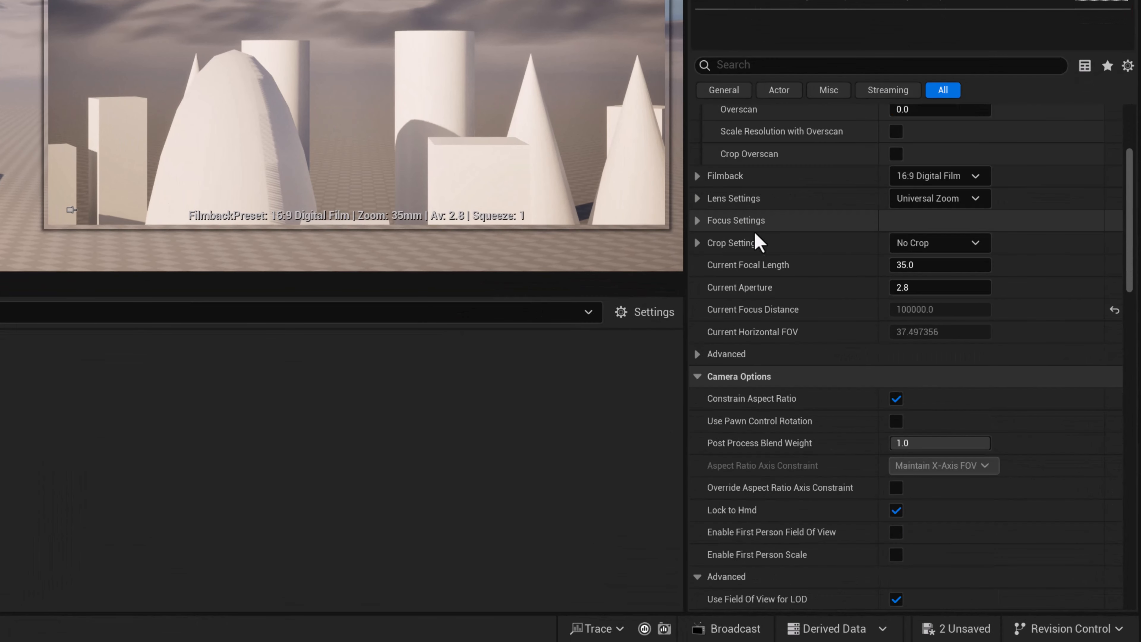
scroll(755, 234, down, 11)
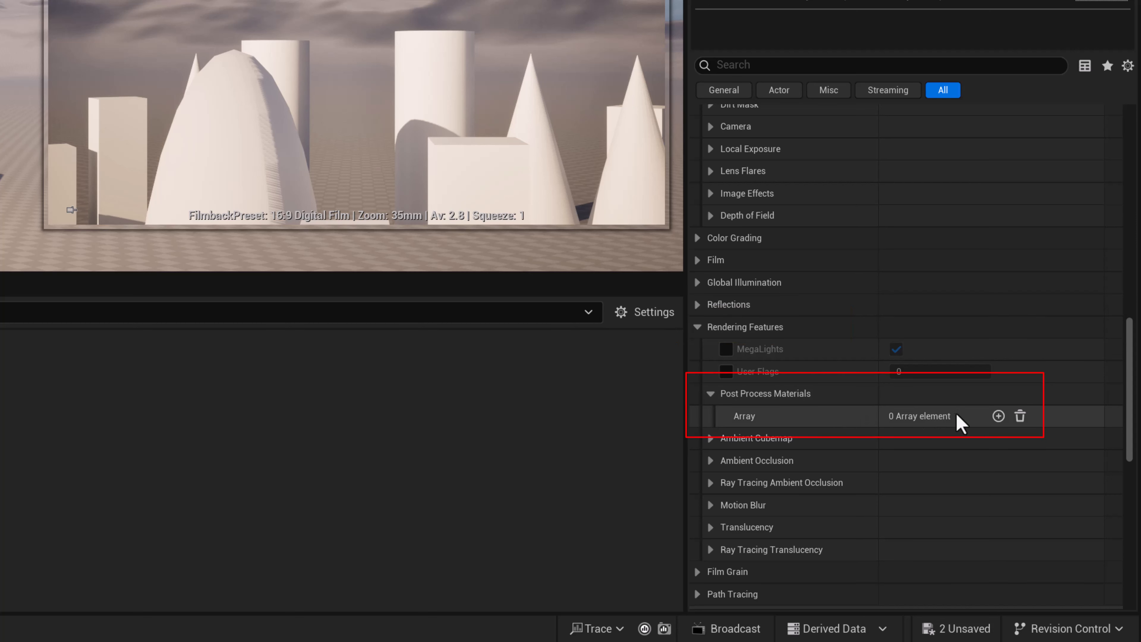
click(999, 416)
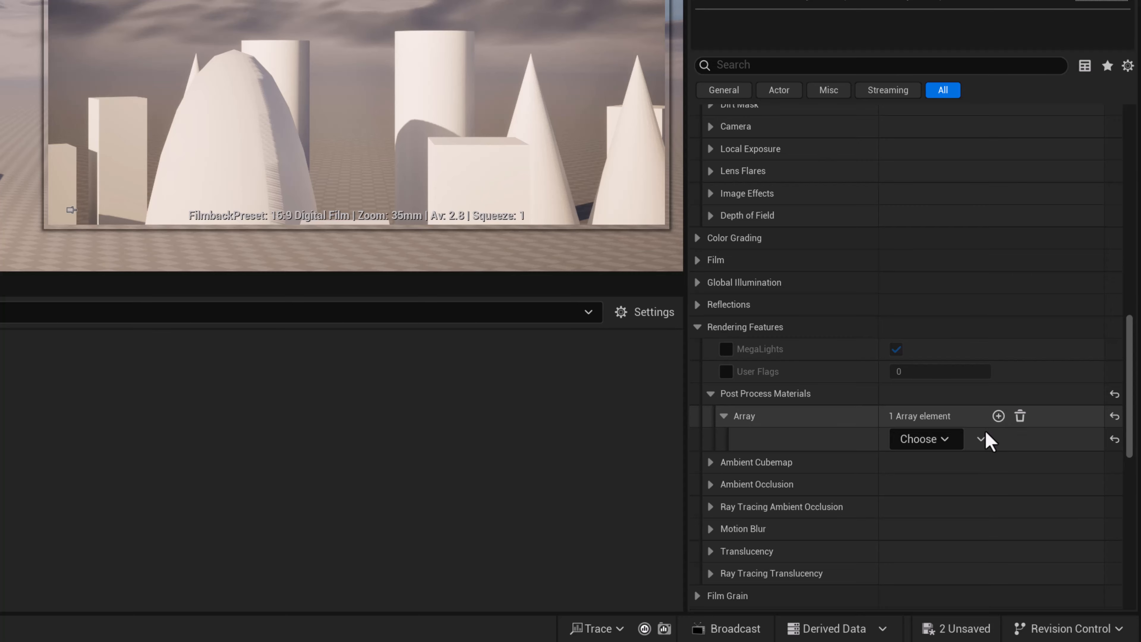
click(943, 440)
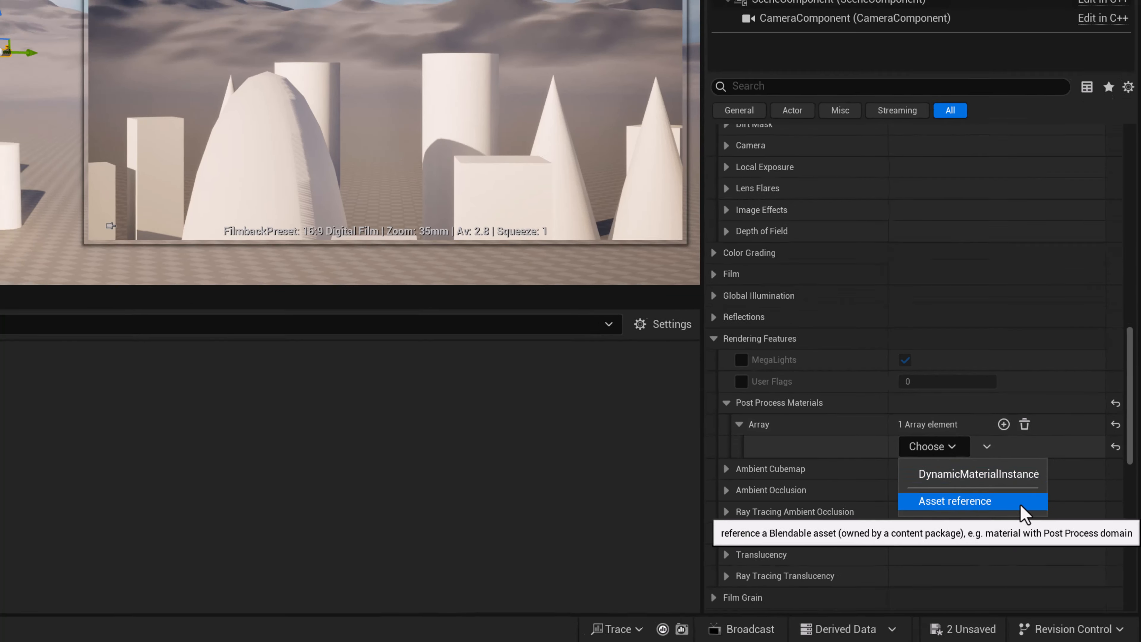
click(1017, 498)
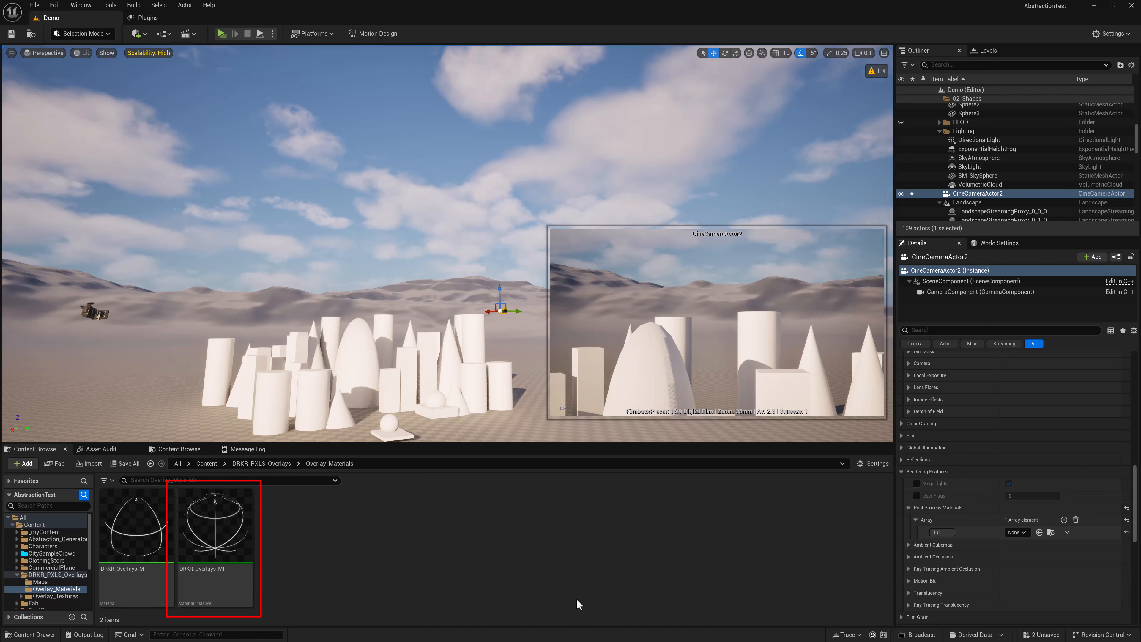
click(212, 537)
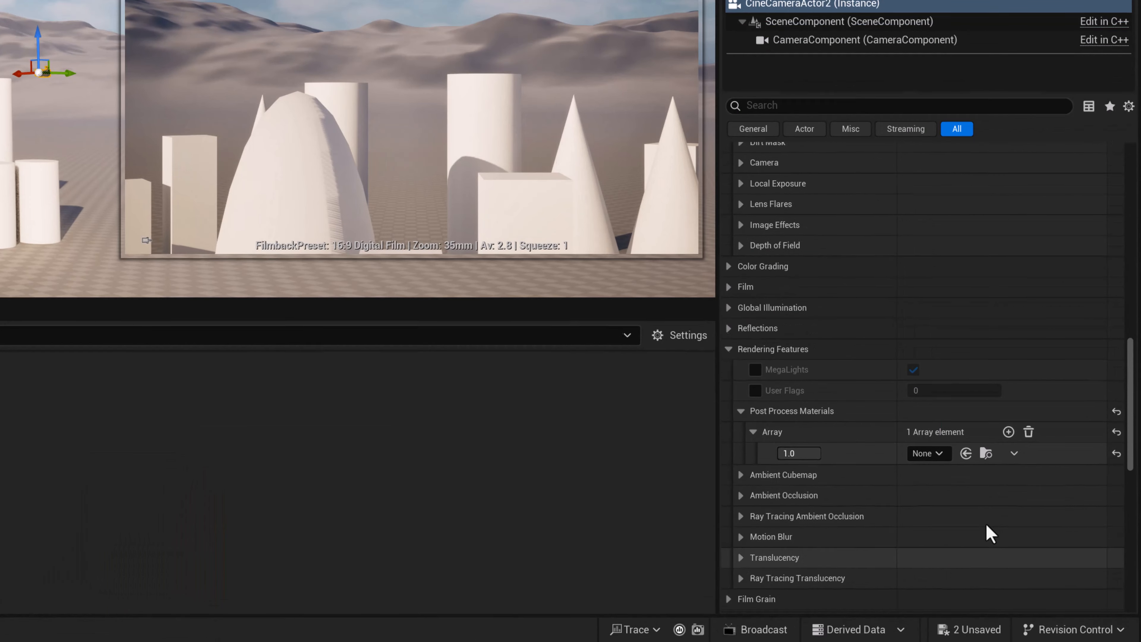
click(966, 454)
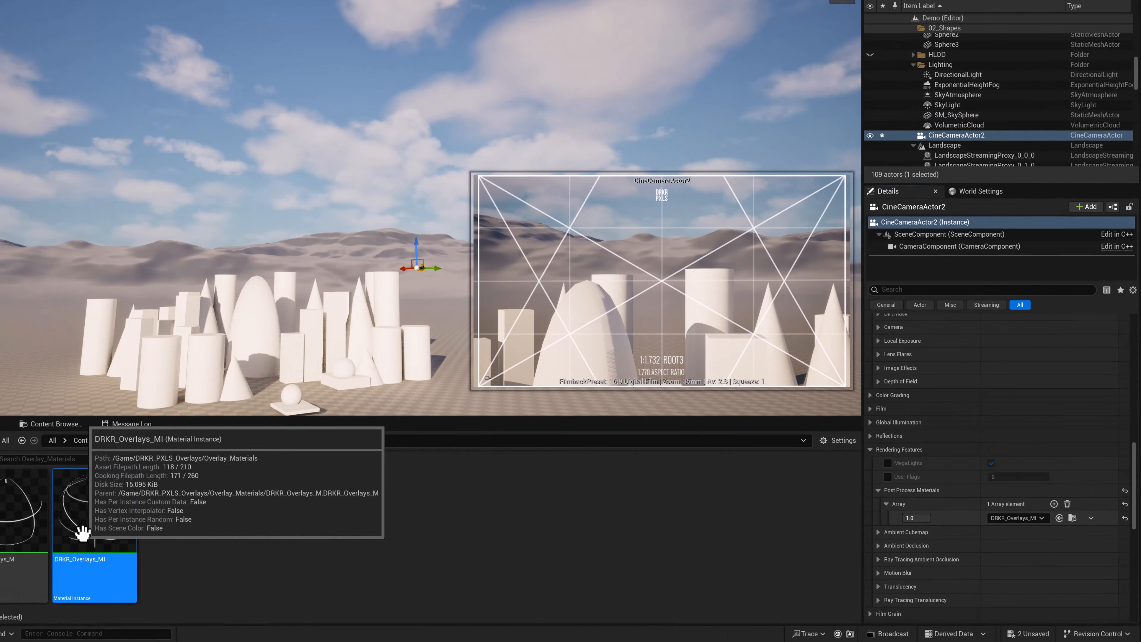
Open the DRKR_Overlays_MI material instance and set its Overlay texture to the 35mm Acad Golden Spiral
double_click(84, 535)
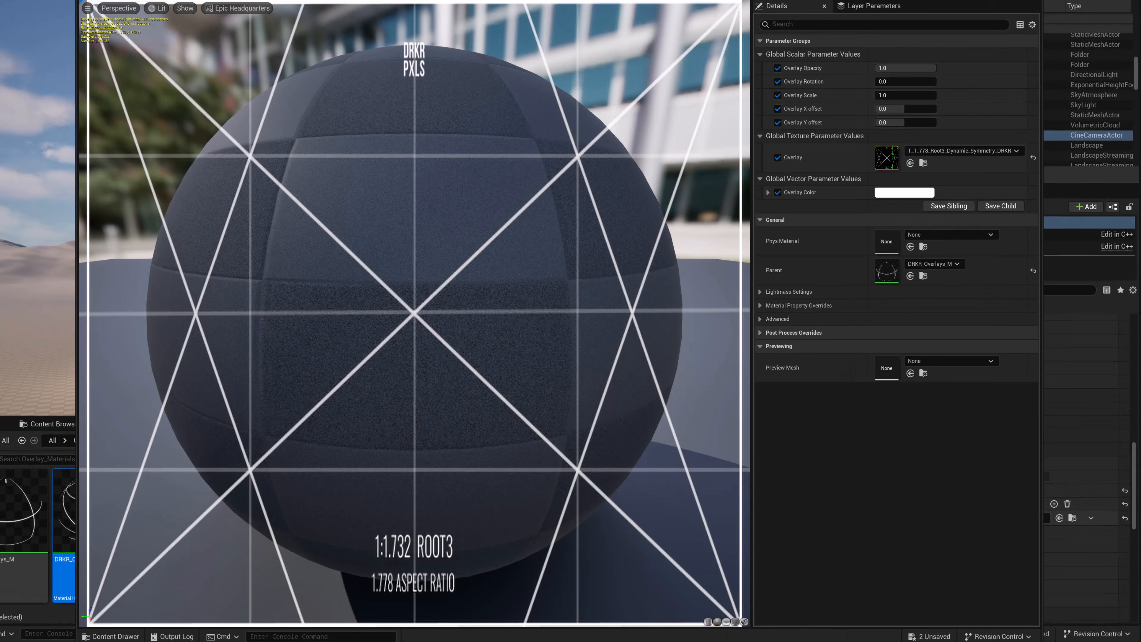
drag(782, 1, 566, 1)
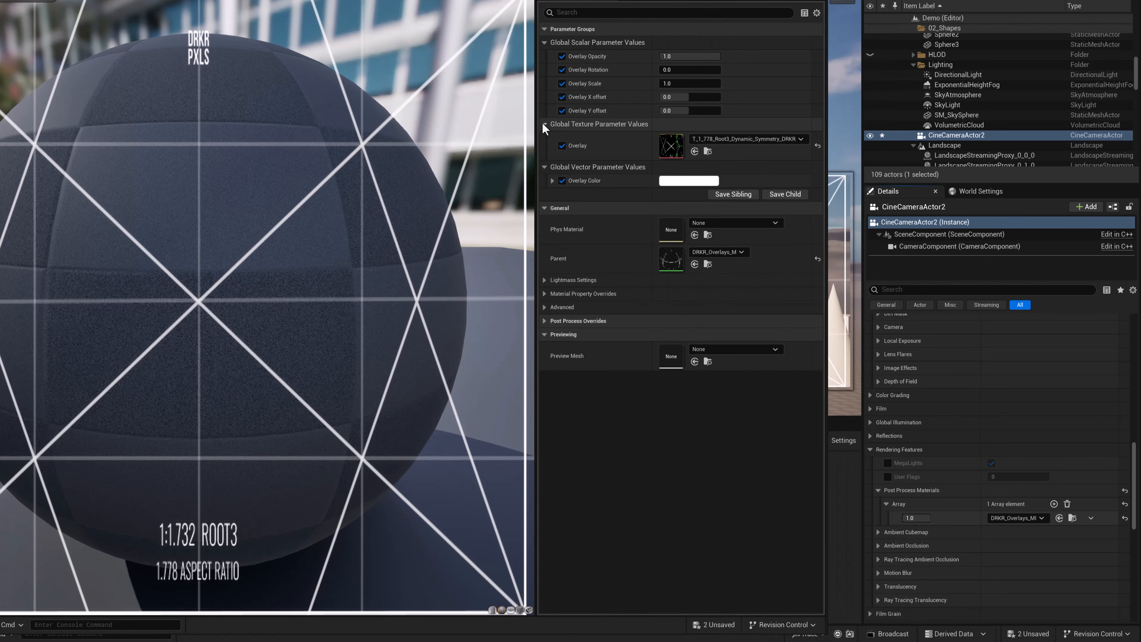
click(737, 139)
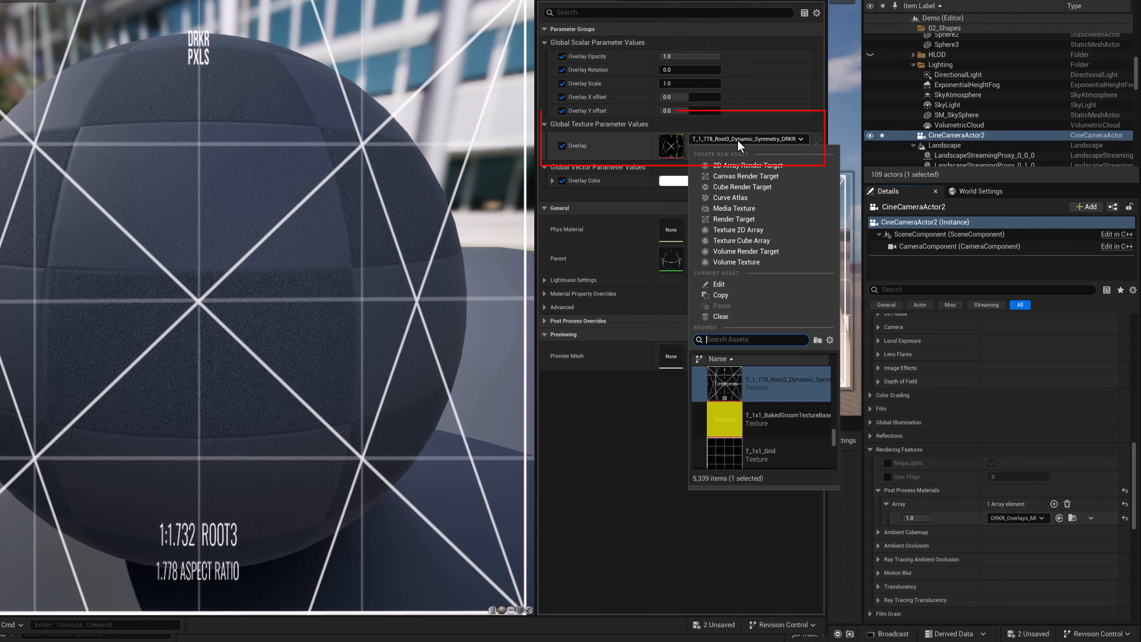
scroll(783, 395, down, 5)
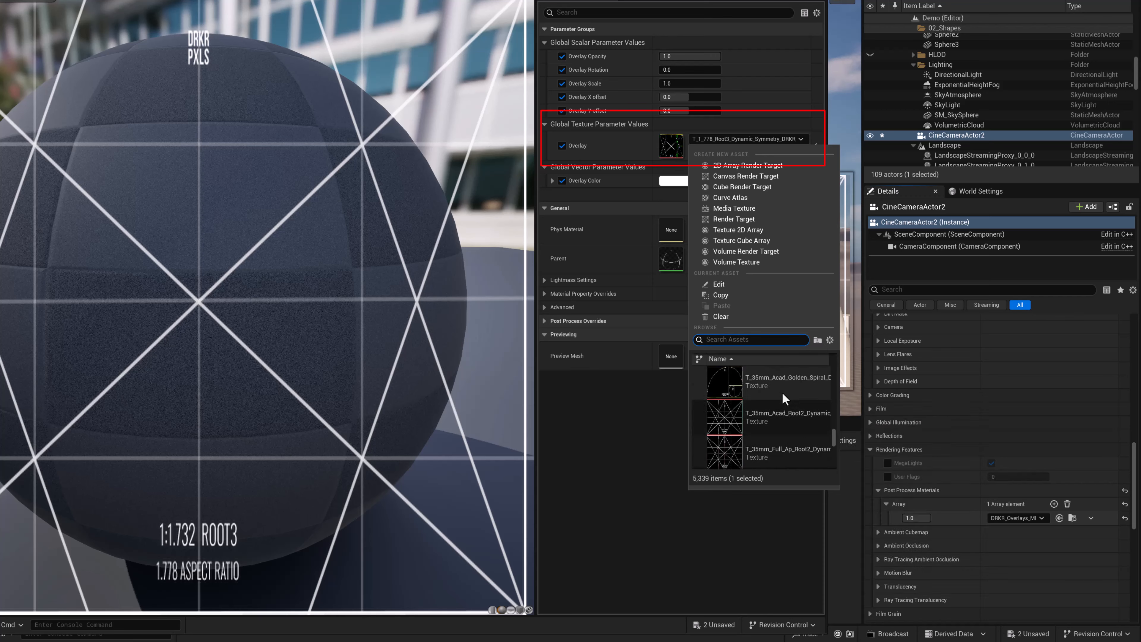
click(726, 379)
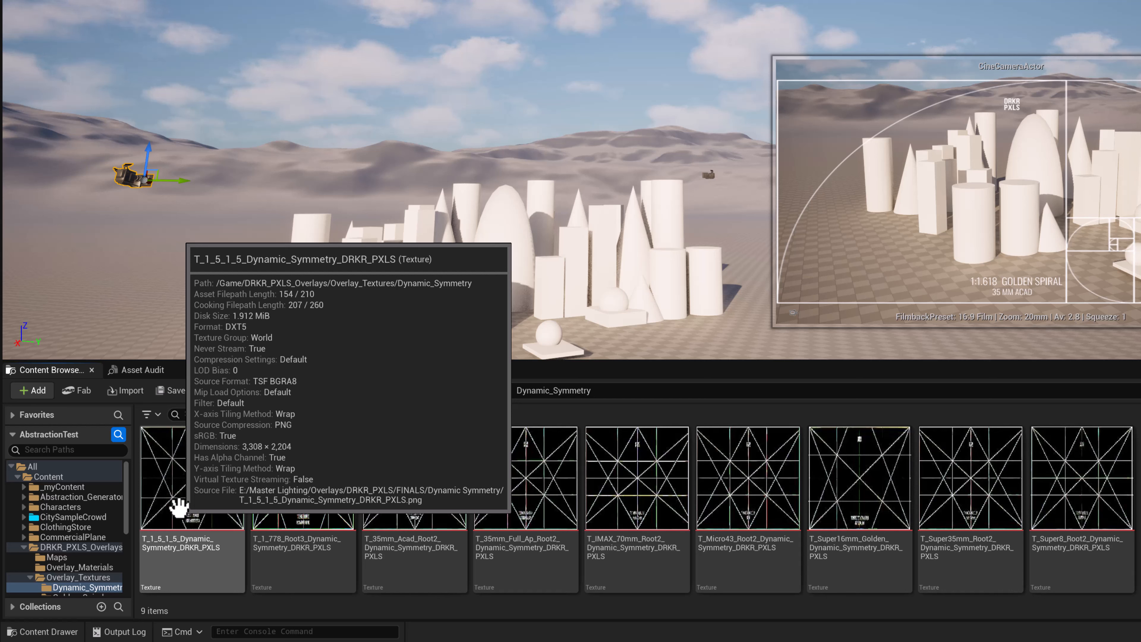
Examine the overlay textures available in the Golden_Spiral and Other folders of Overlay_Textures
scroll(90, 580, down, 2)
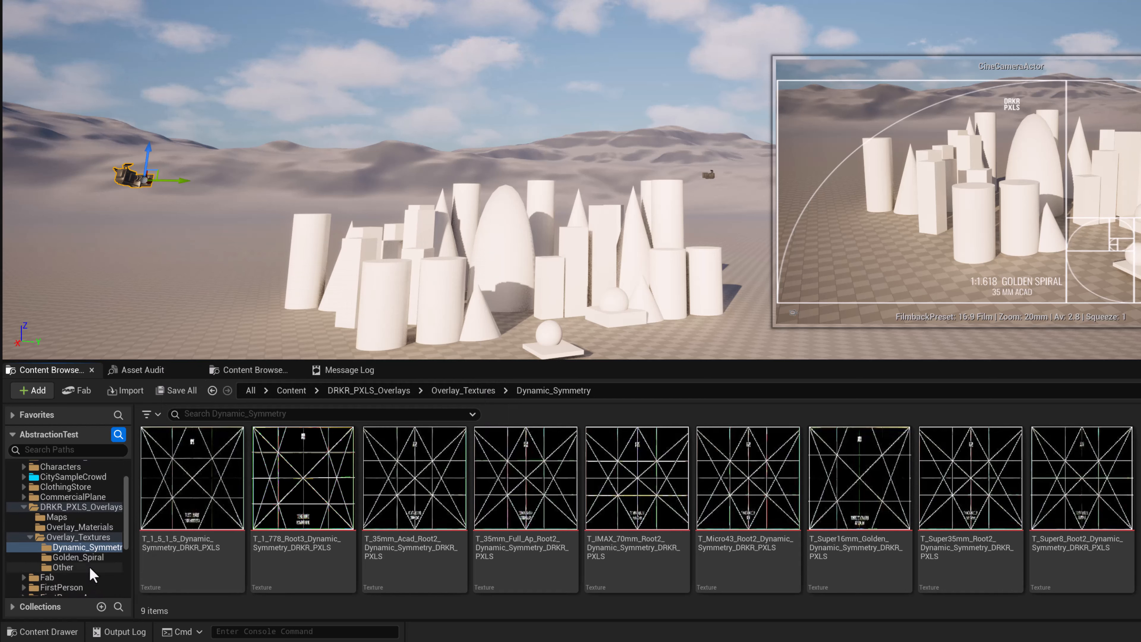
click(90, 558)
scroll(128, 546, down, 1)
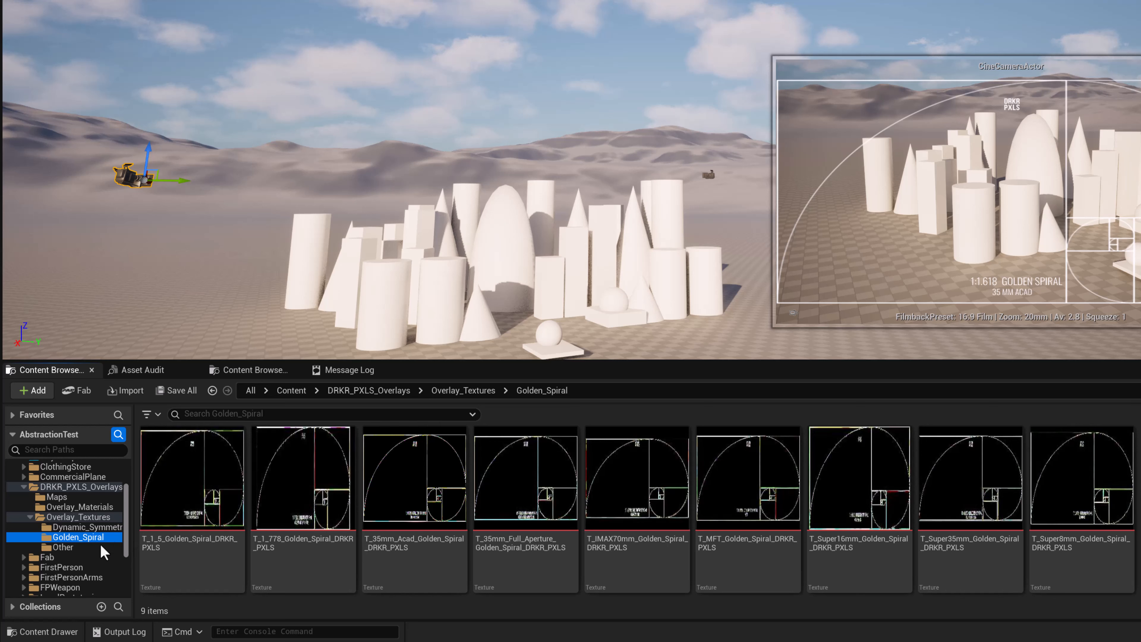
click(90, 547)
scroll(265, 502, down, 2)
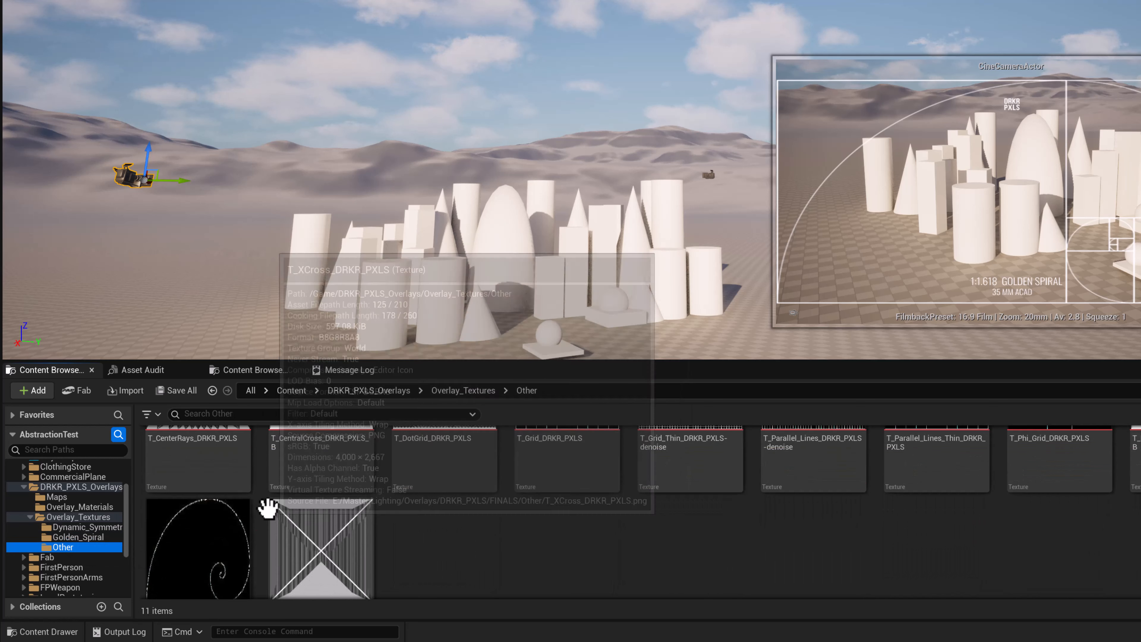
scroll(268, 508, down, 1)
scroll(268, 508, up, 2)
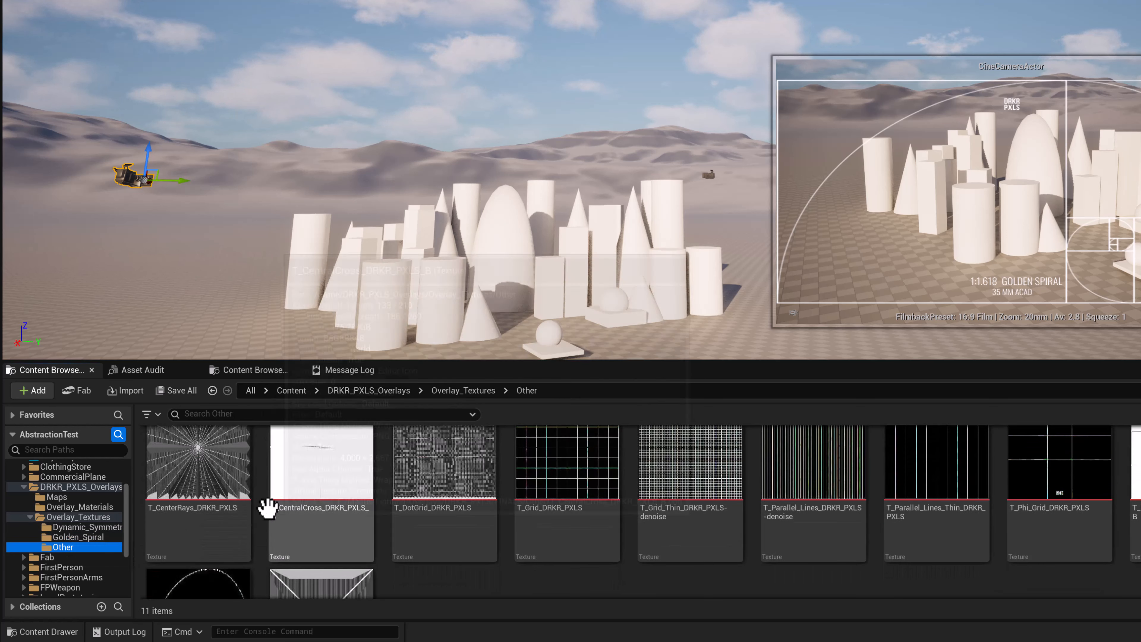
scroll(287, 509, up, 1)
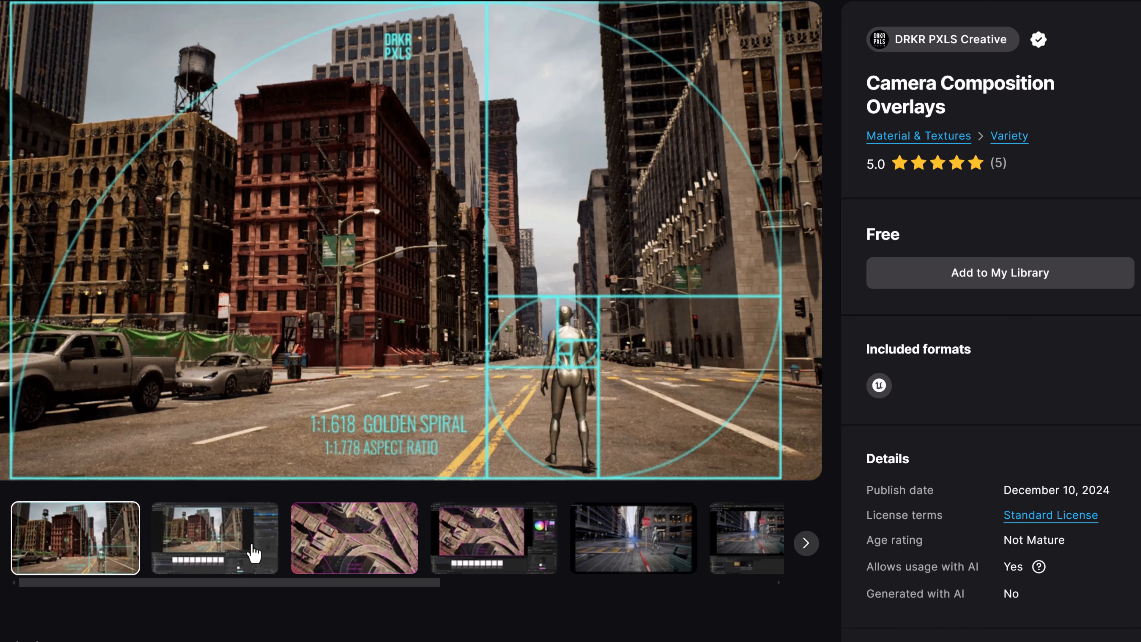
Switch to the browser and review the Camera Composition Overlays gallery on Fab and the golden ratio references on Pinterest and Creative Bloq
click(373, 548)
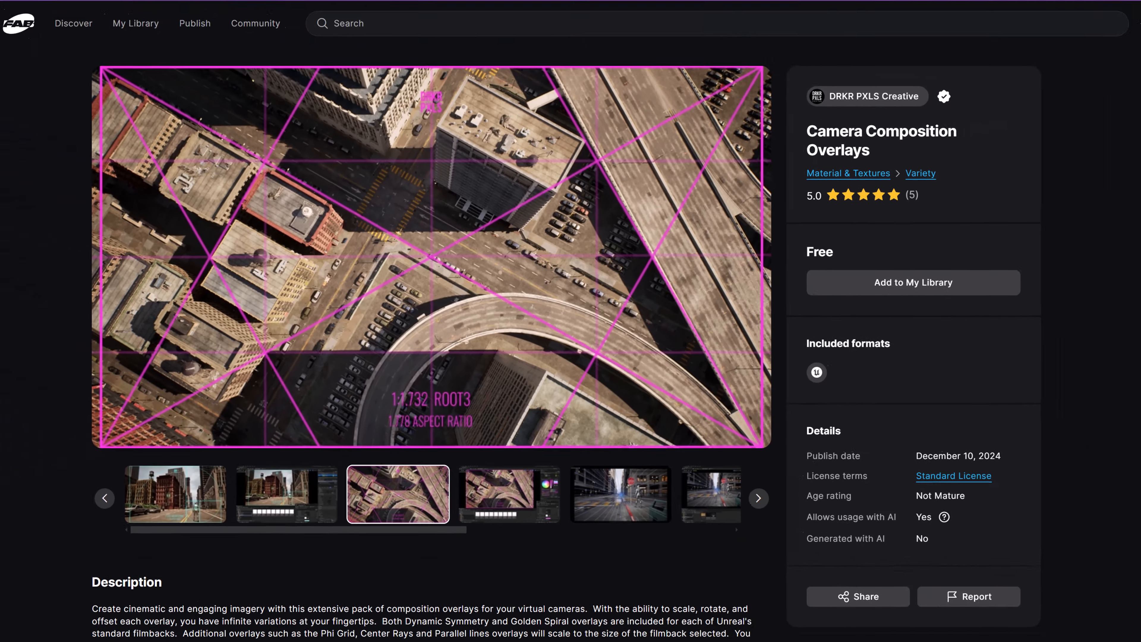
click(163, 7)
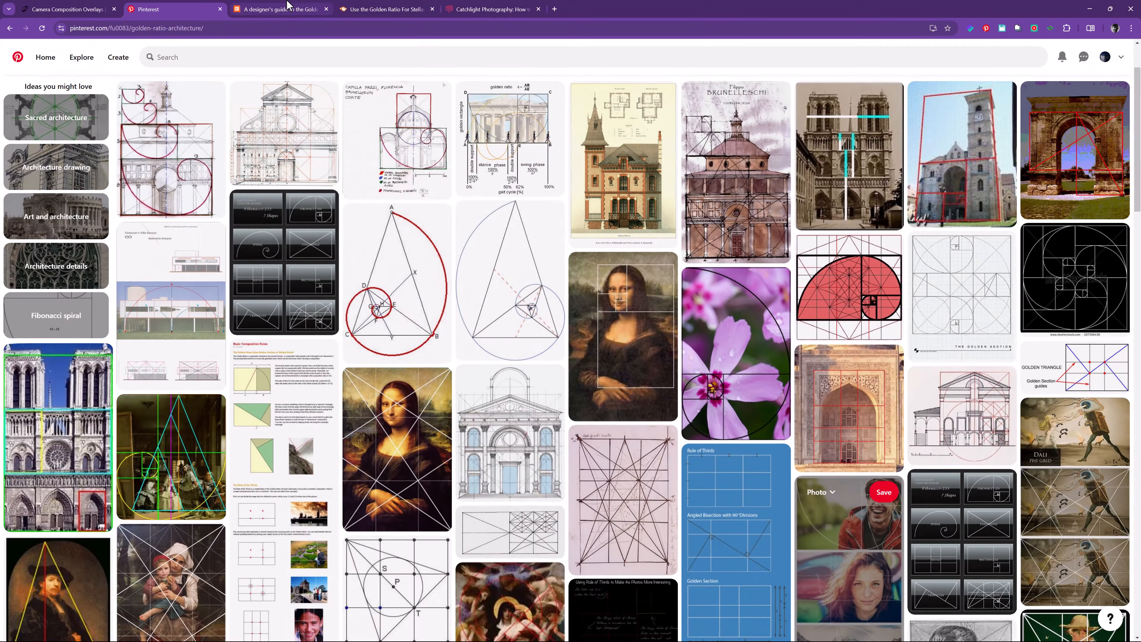
click(283, 8)
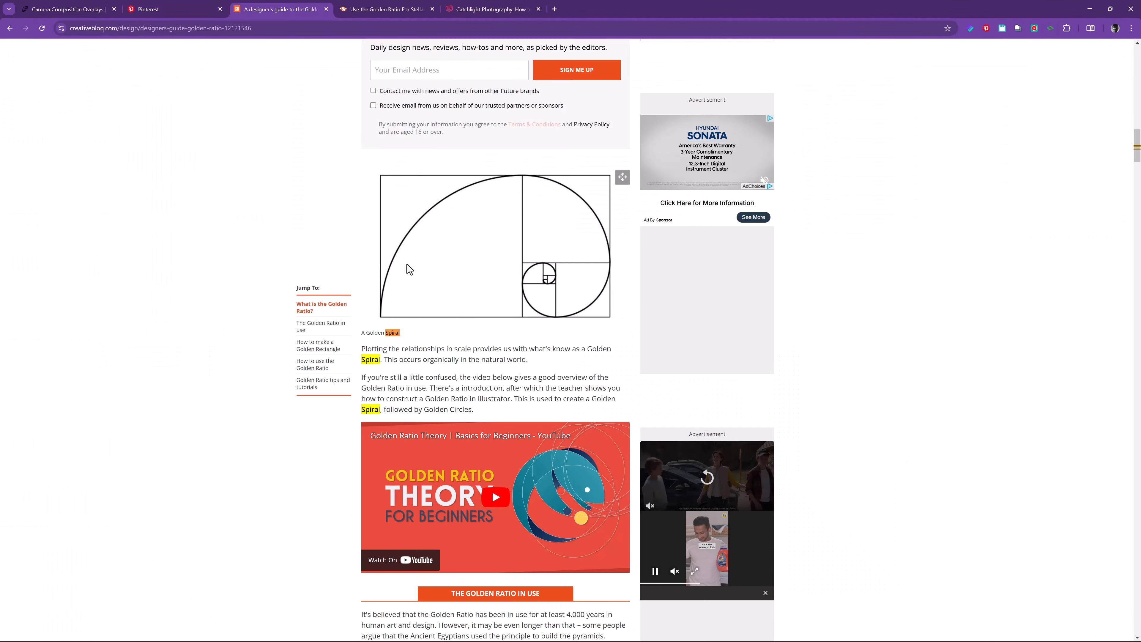
scroll(457, 363, up, 15)
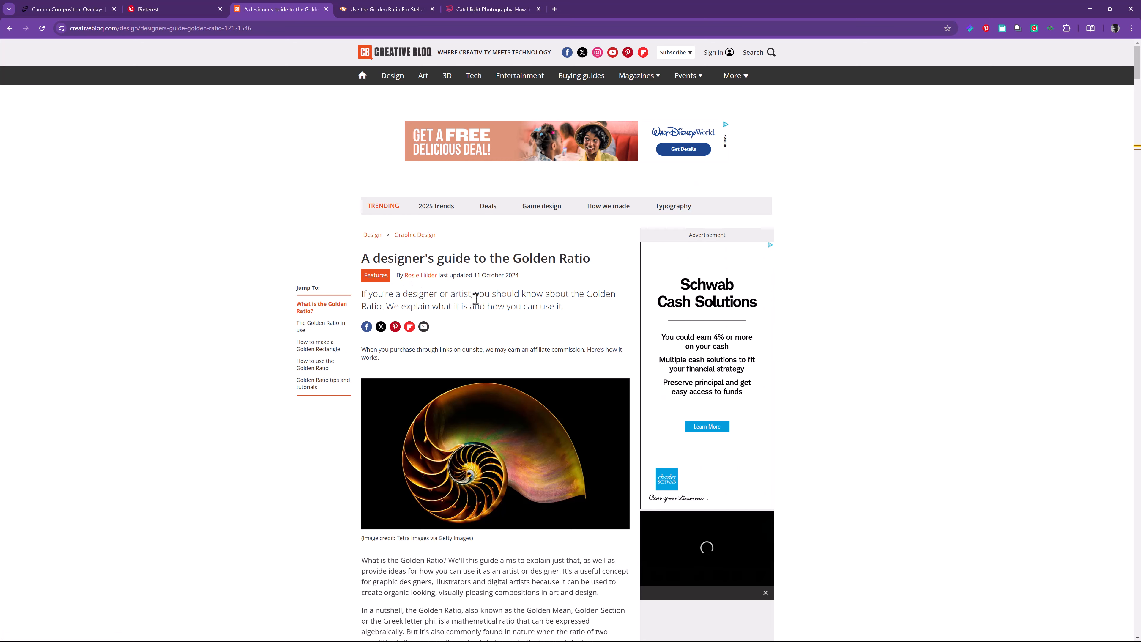
click(412, 7)
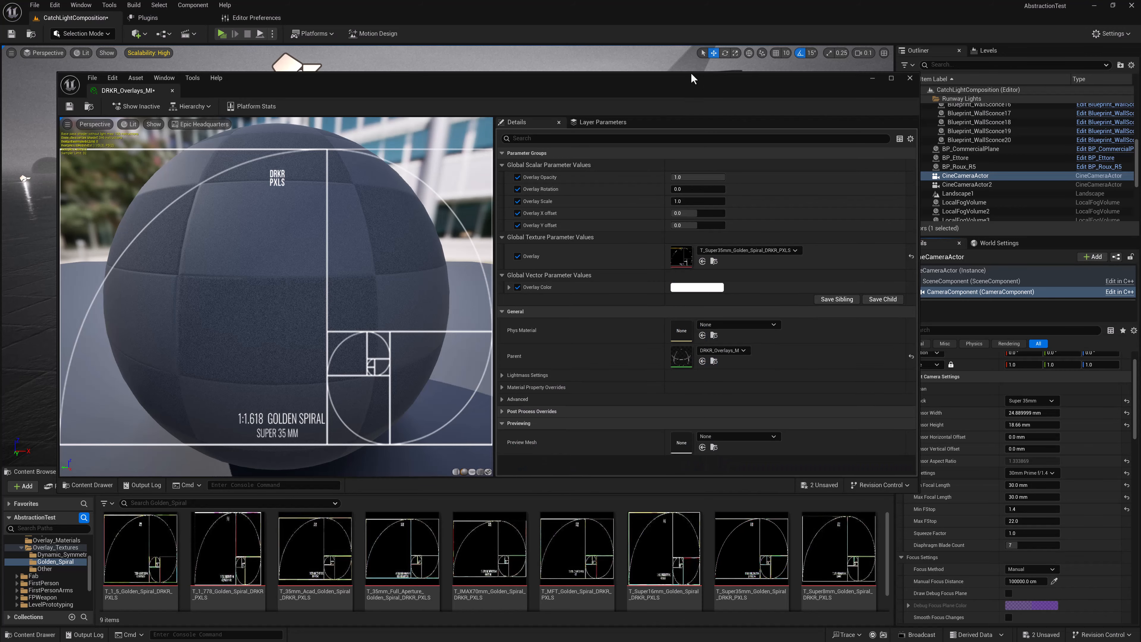
With the overlay material and camera preview both in view, raise the cine camera to reframe the couple and set Overlay Rotation to about 90.24
drag(691, 79, 669, 230)
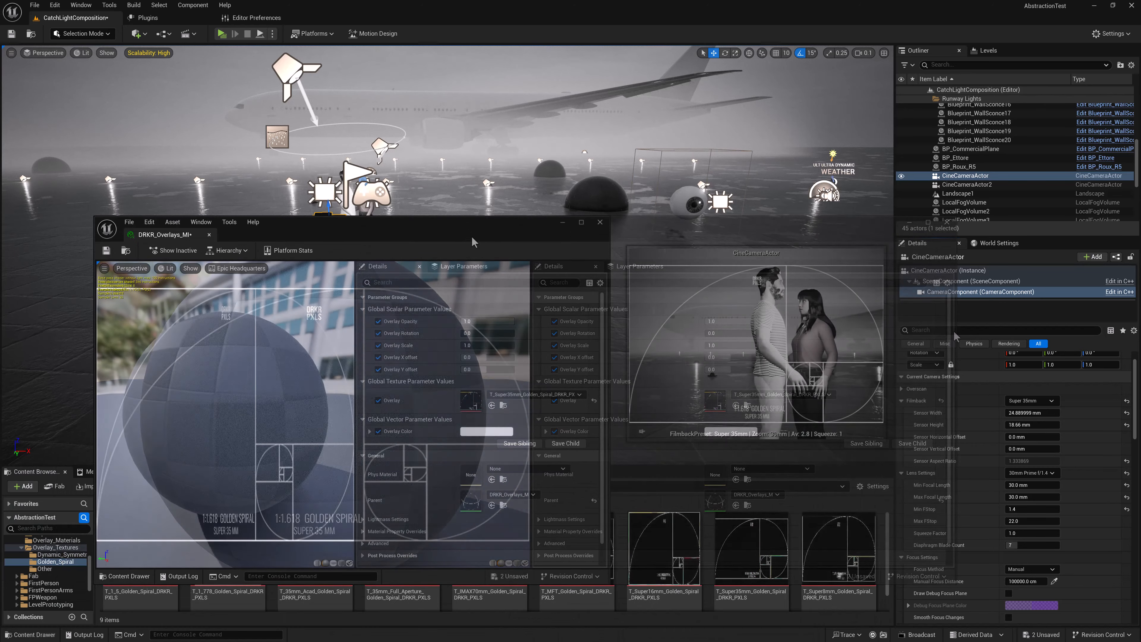
drag(472, 239, 375, 290)
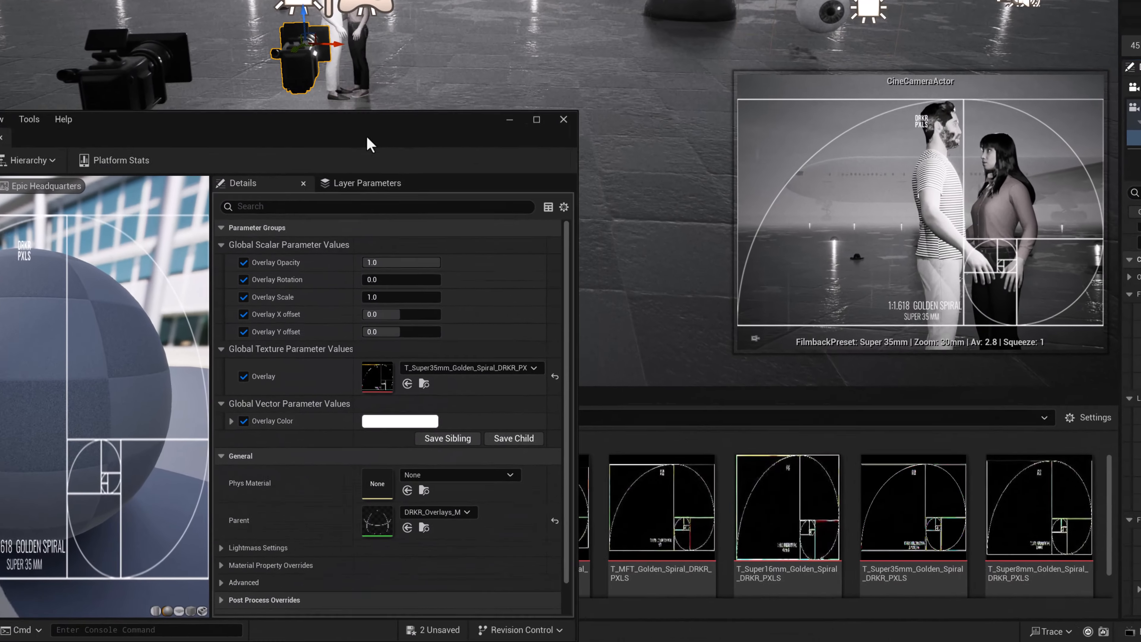
drag(369, 144, 342, 149)
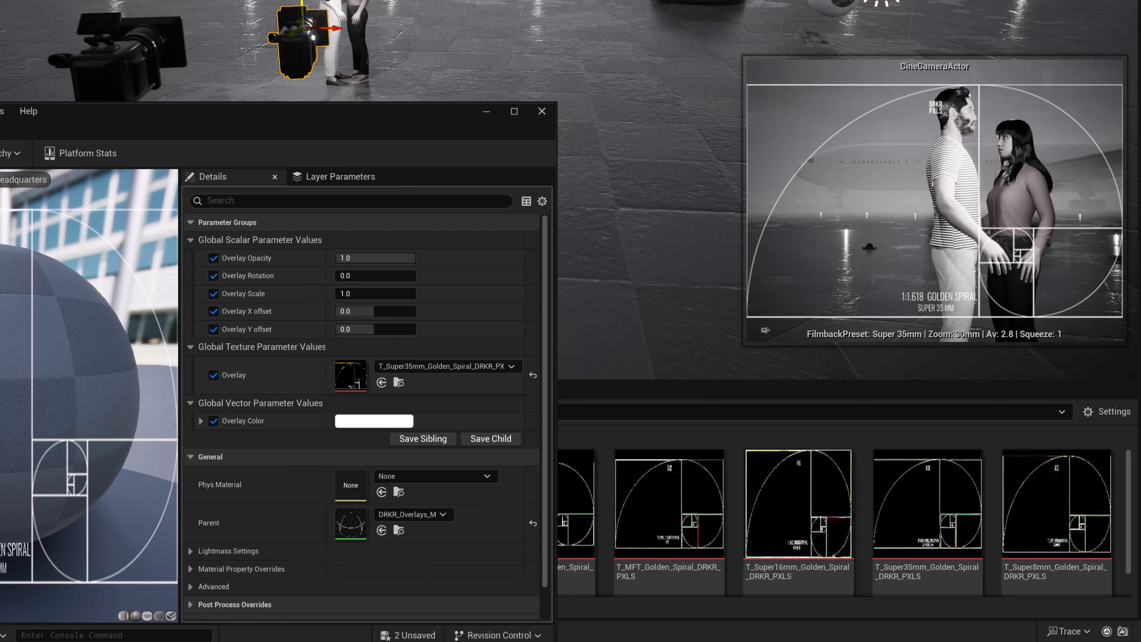
drag(302, 11, 300, 0)
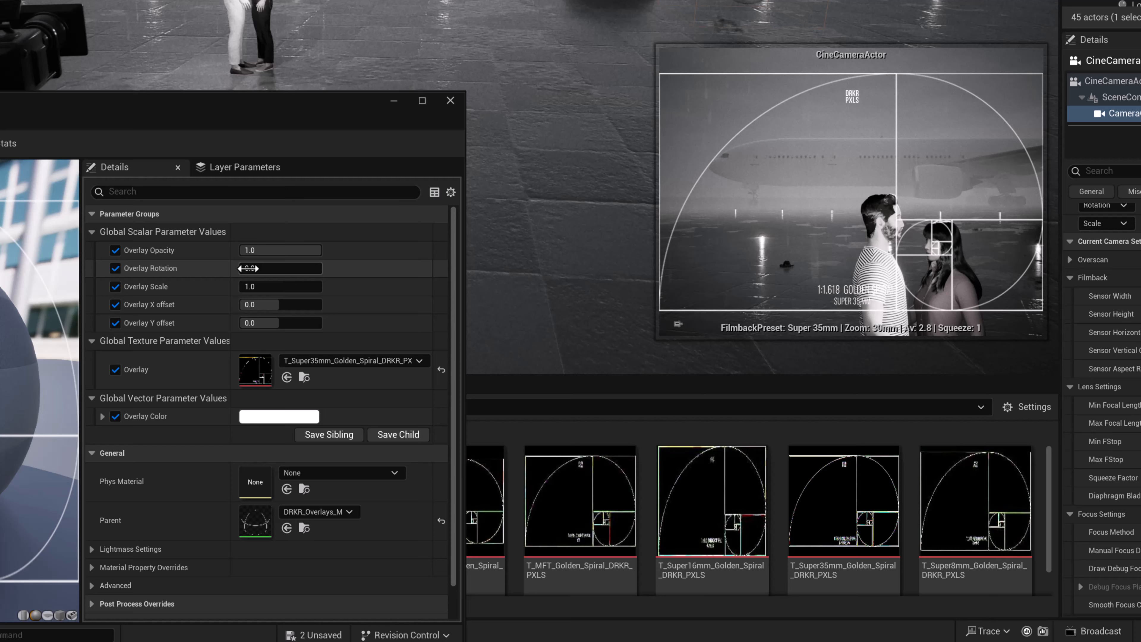
mouse_move(249, 268)
mouse_down()
mouse_move(337, 269)
mouse_move(264, 269)
mouse_up()
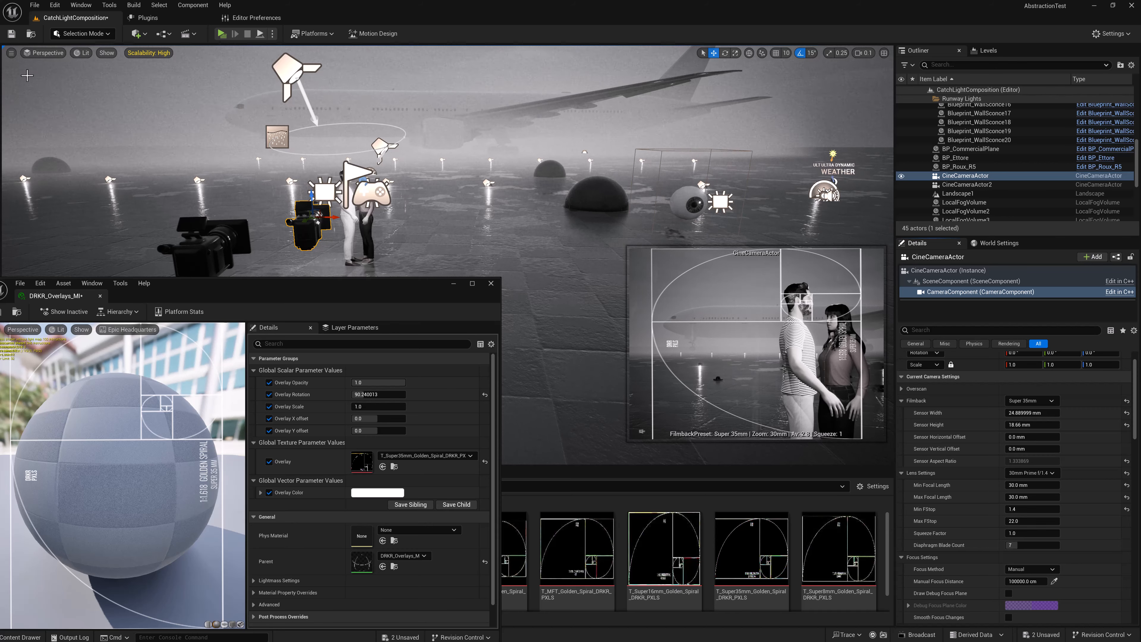
Switch the level view to Cinematic Viewport and move the overlay material window clear of the large eye
click(41, 54)
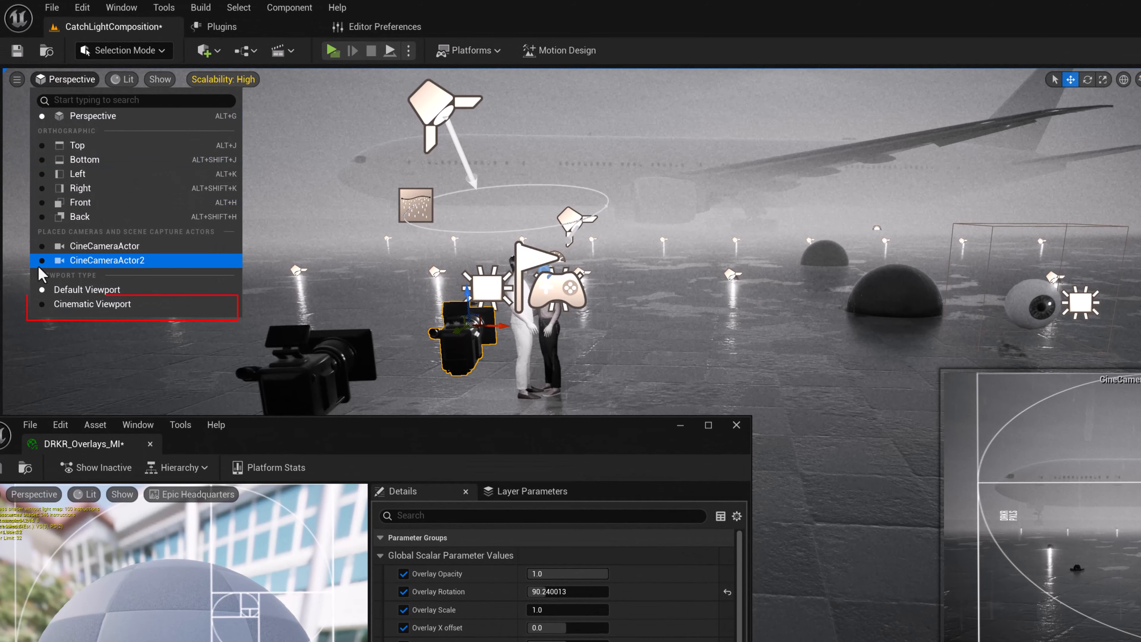
click(45, 307)
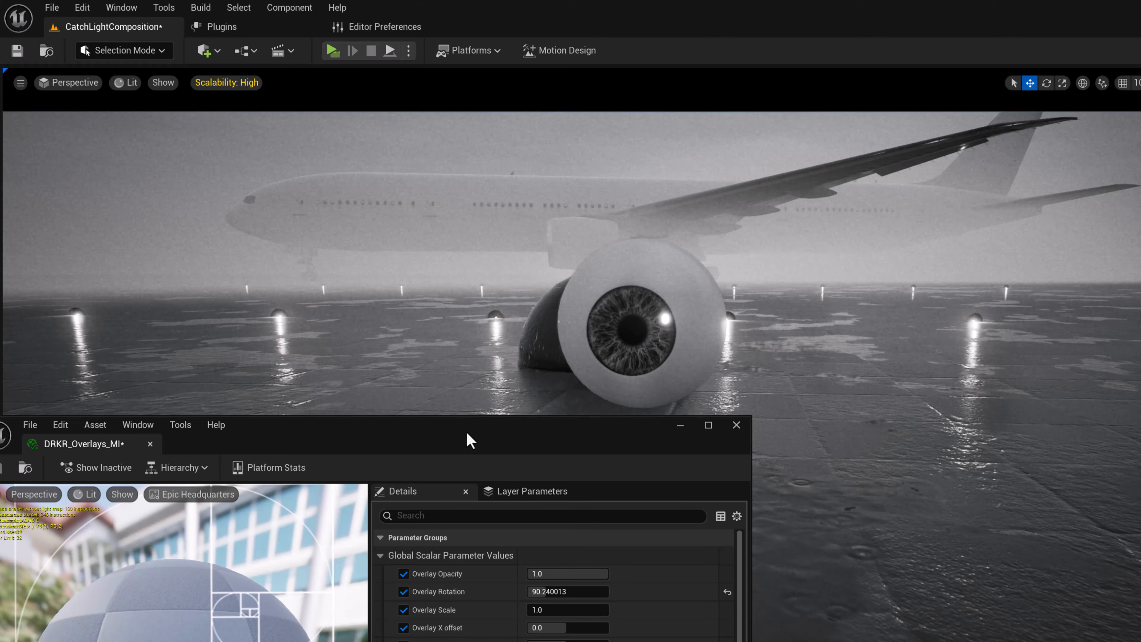
drag(467, 441, 479, 605)
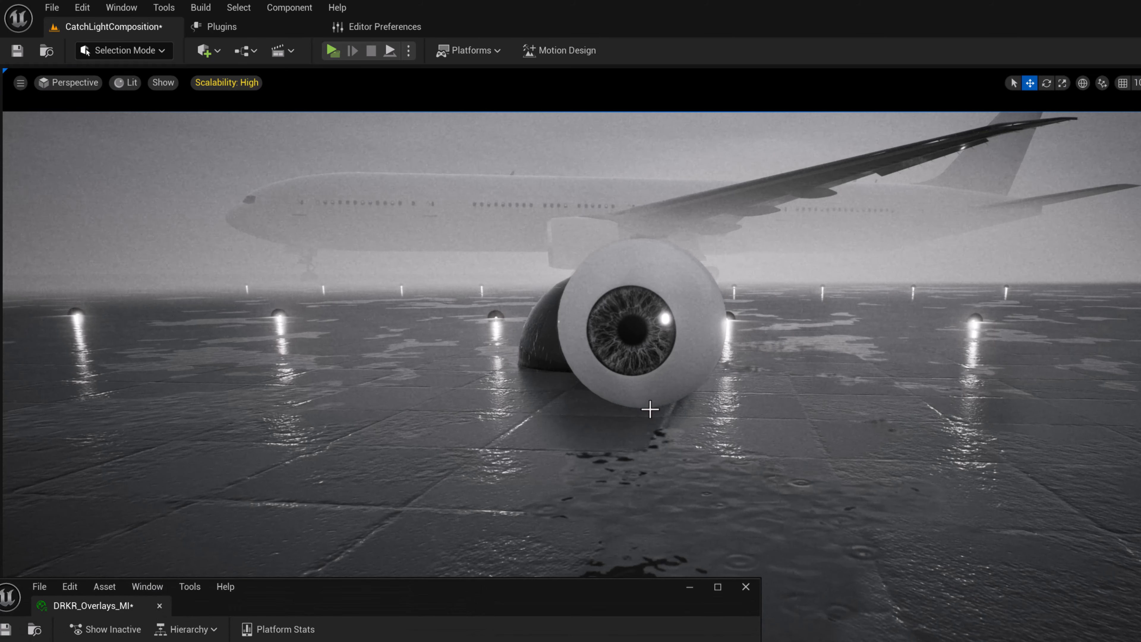
right_drag(649, 407, 632, 349)
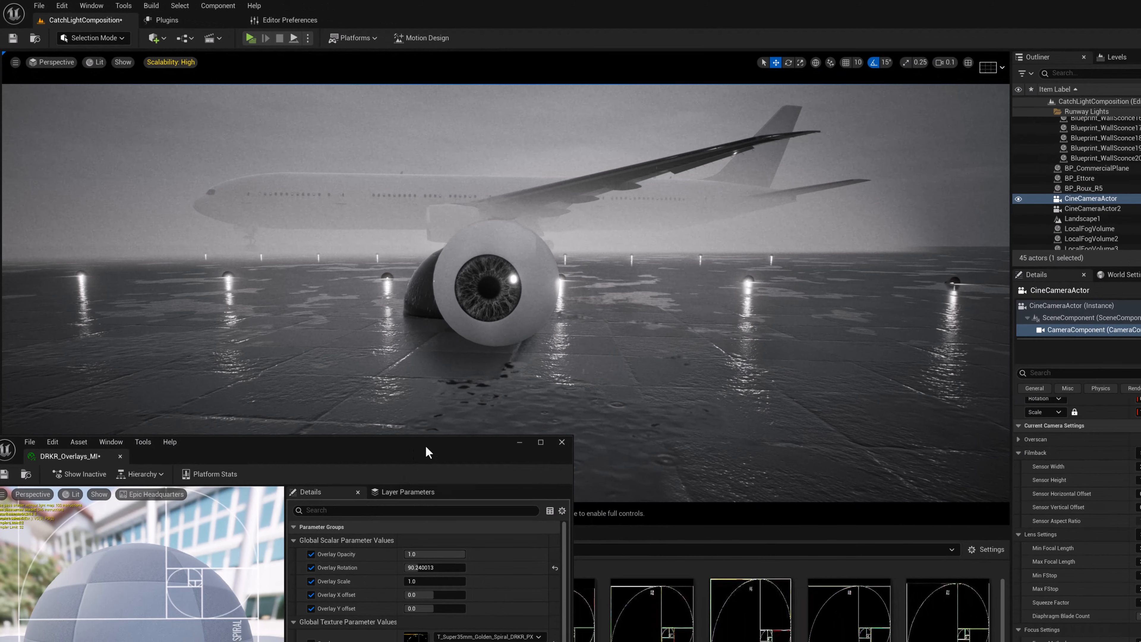
drag(427, 452, 964, 568)
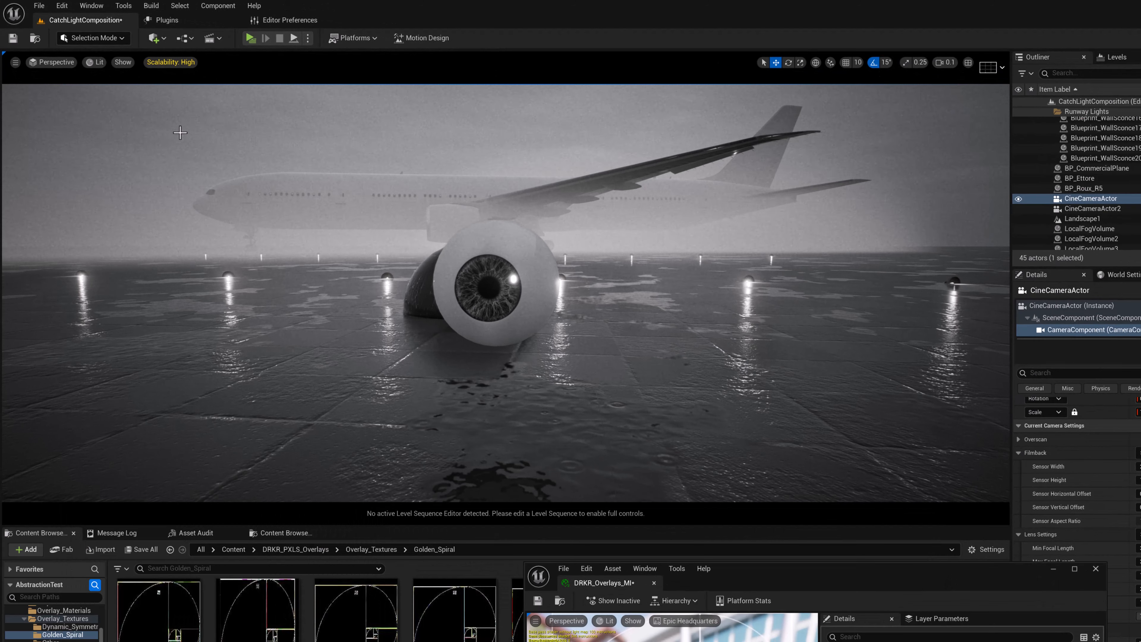
Try the Grid (2x2) and Grid (3x3) composition overlays and frame the eye on a thirds intersection
click(988, 67)
click(1002, 149)
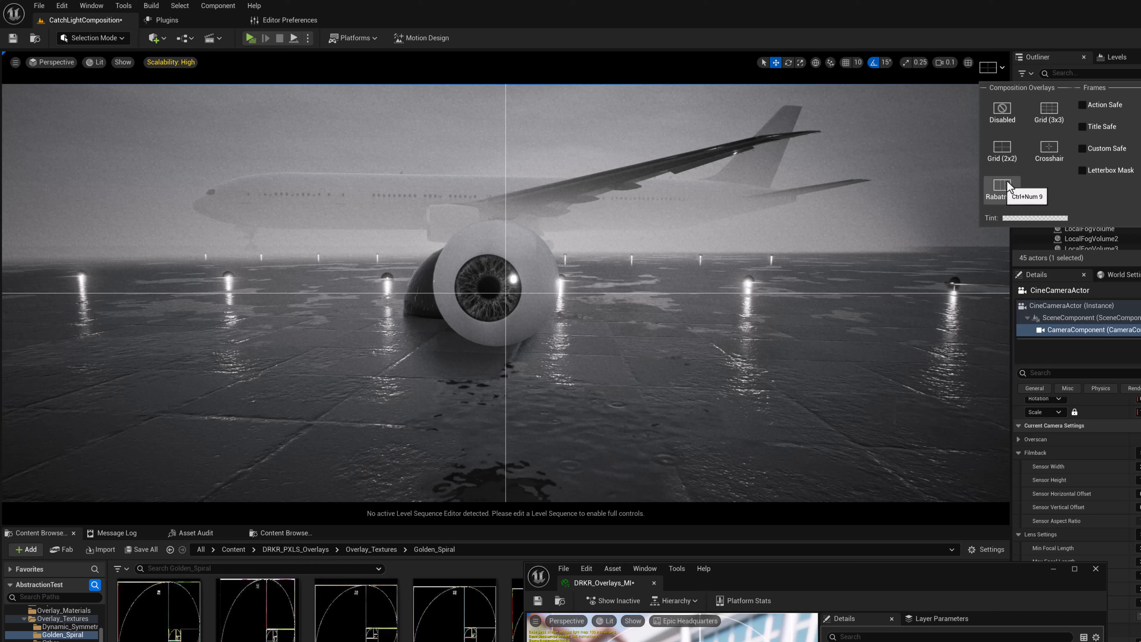
click(1052, 115)
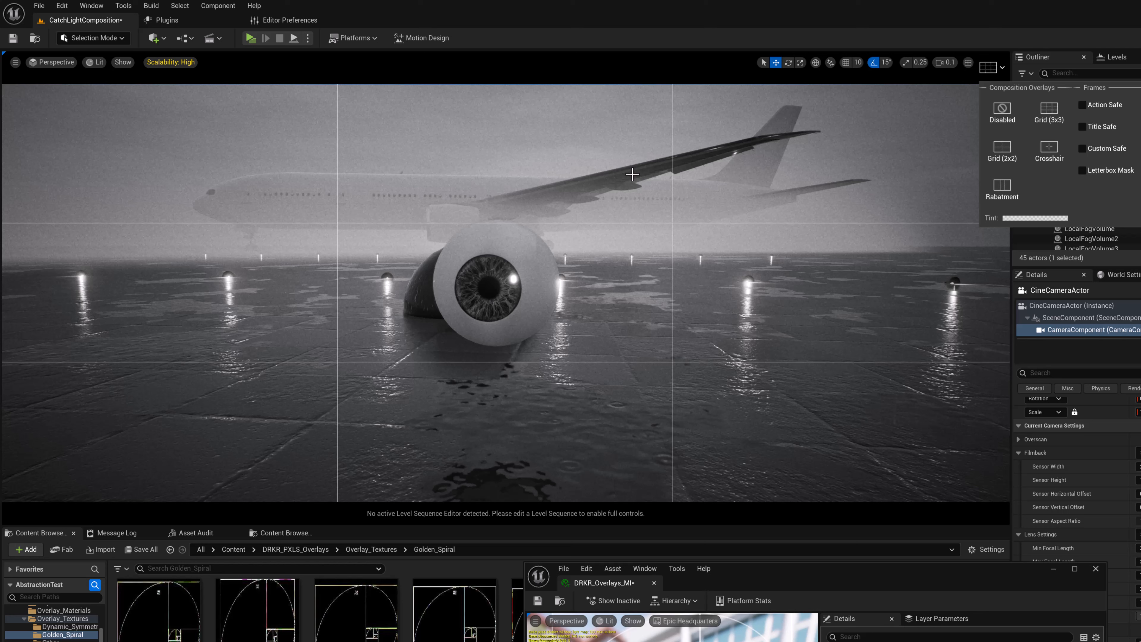
middle_drag(569, 288, 717, 342)
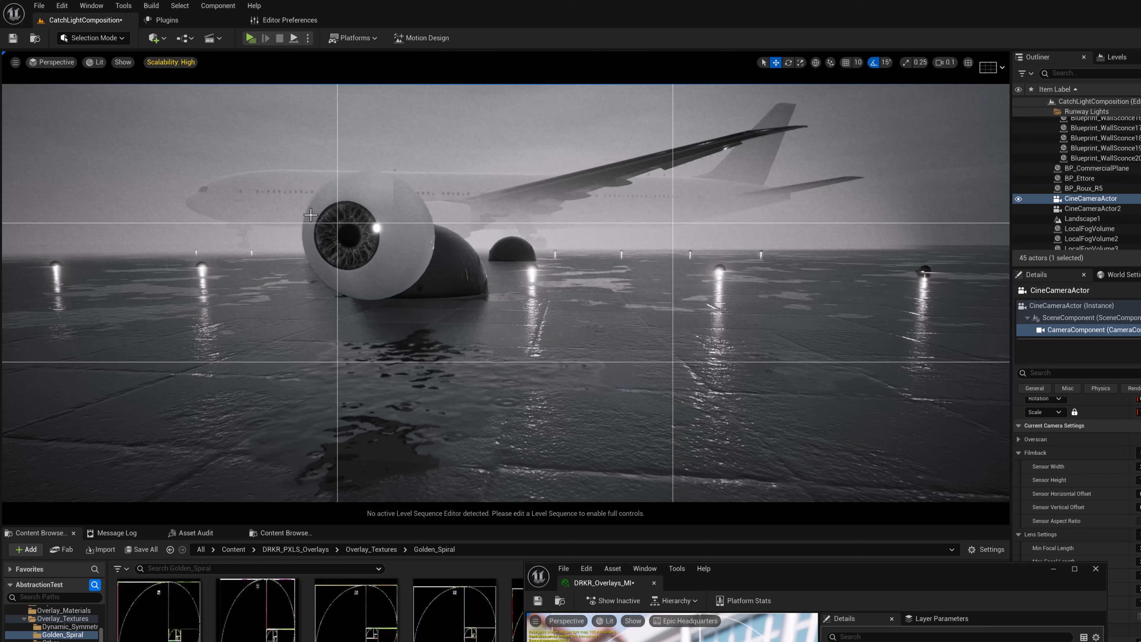
Disable the composition overlay and return the level view to Default Viewport
click(992, 72)
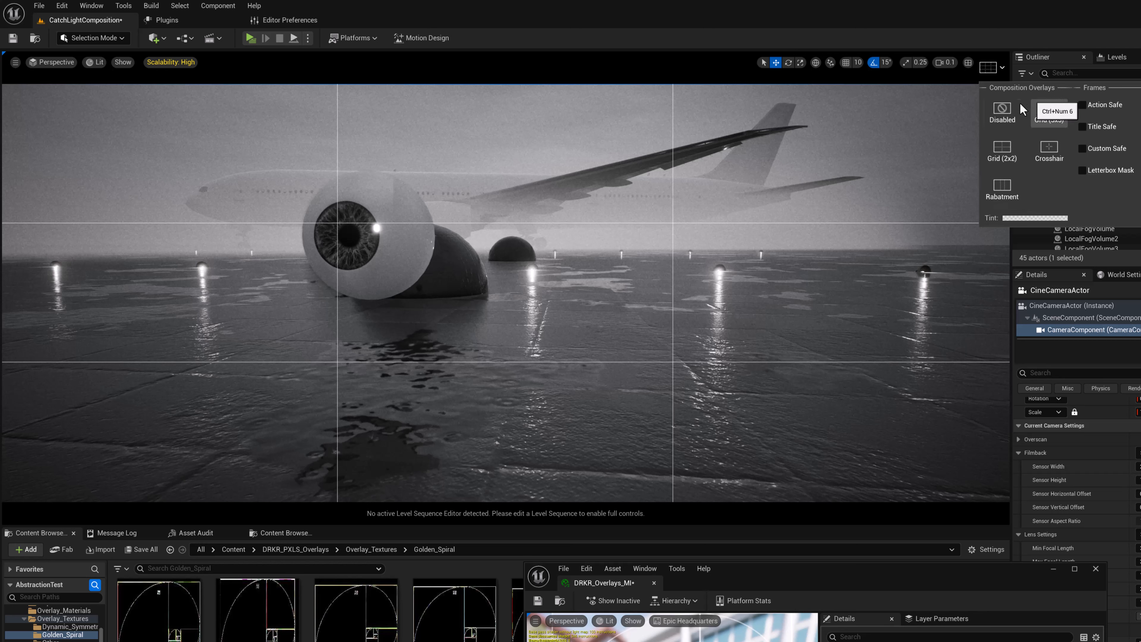
click(1012, 109)
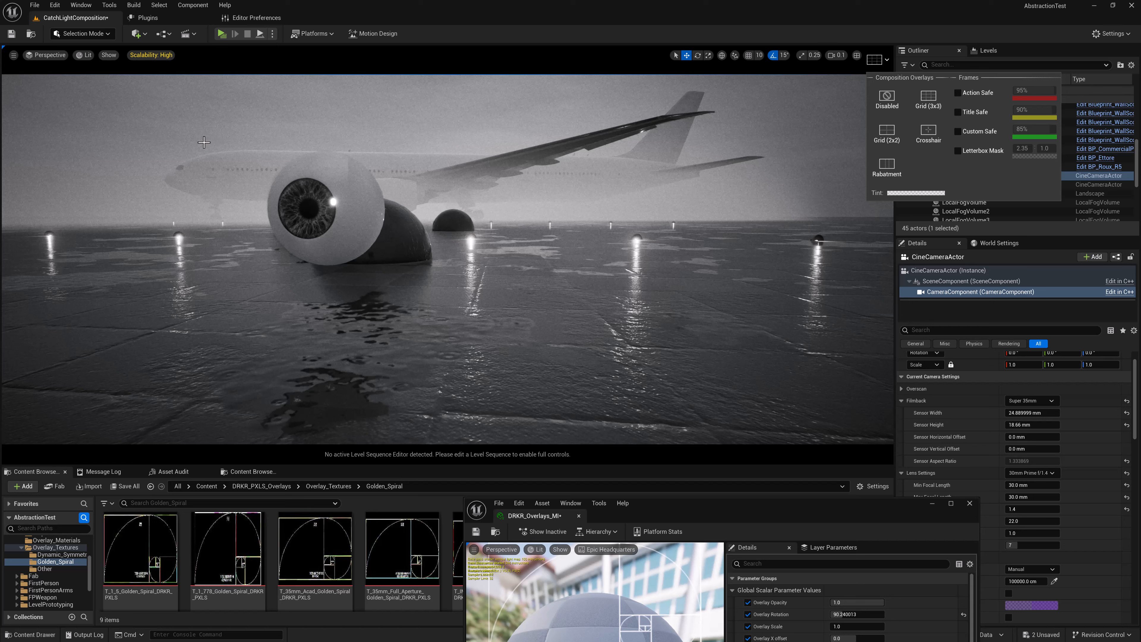
click(879, 67)
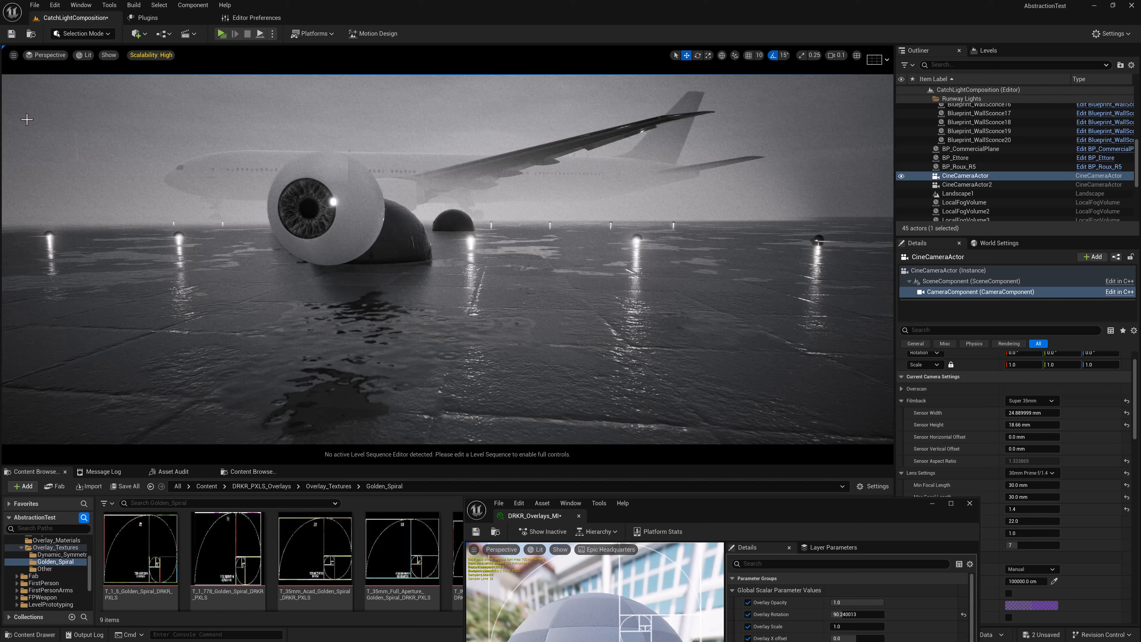
click(41, 56)
click(43, 195)
Frame the couple against the plane and turn on Game View to hide the light and camera icons
right_drag(450, 251, 384, 320)
key(w)
key(a)
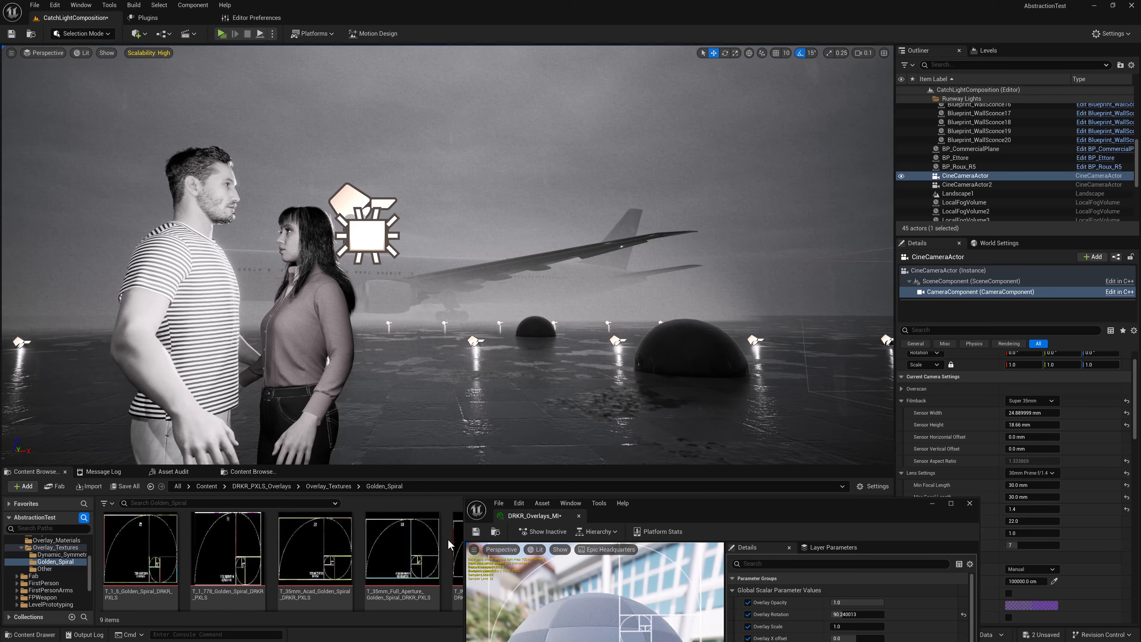
right_drag(346, 375, 309, 371)
key(s)
key(e)
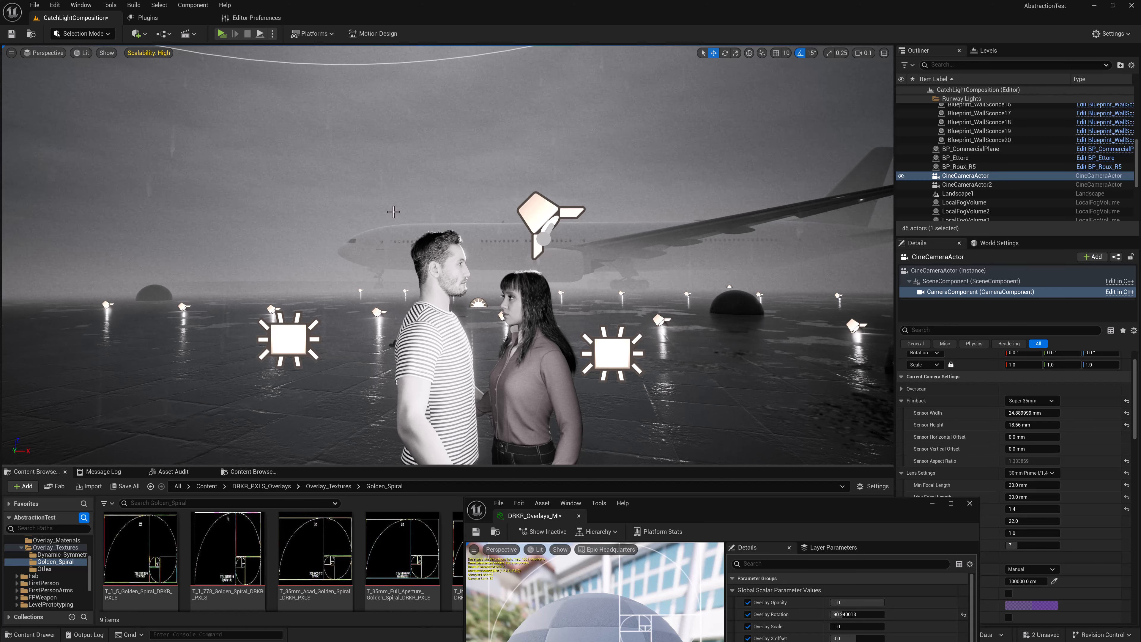
right_click(609, 320)
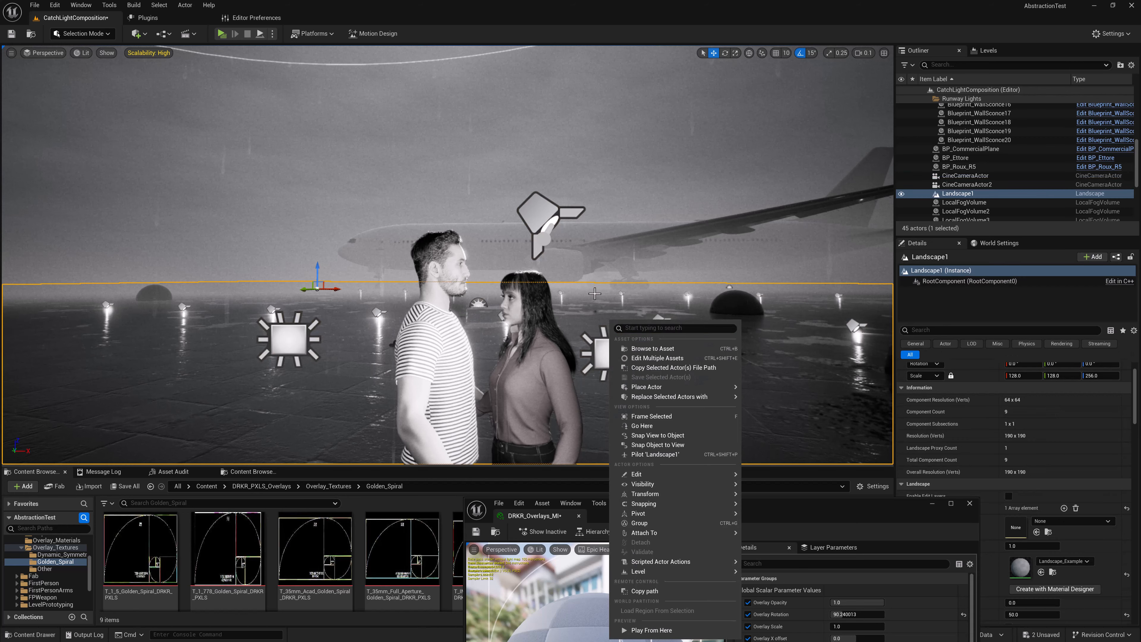
text(g)
click(560, 224)
key(g)
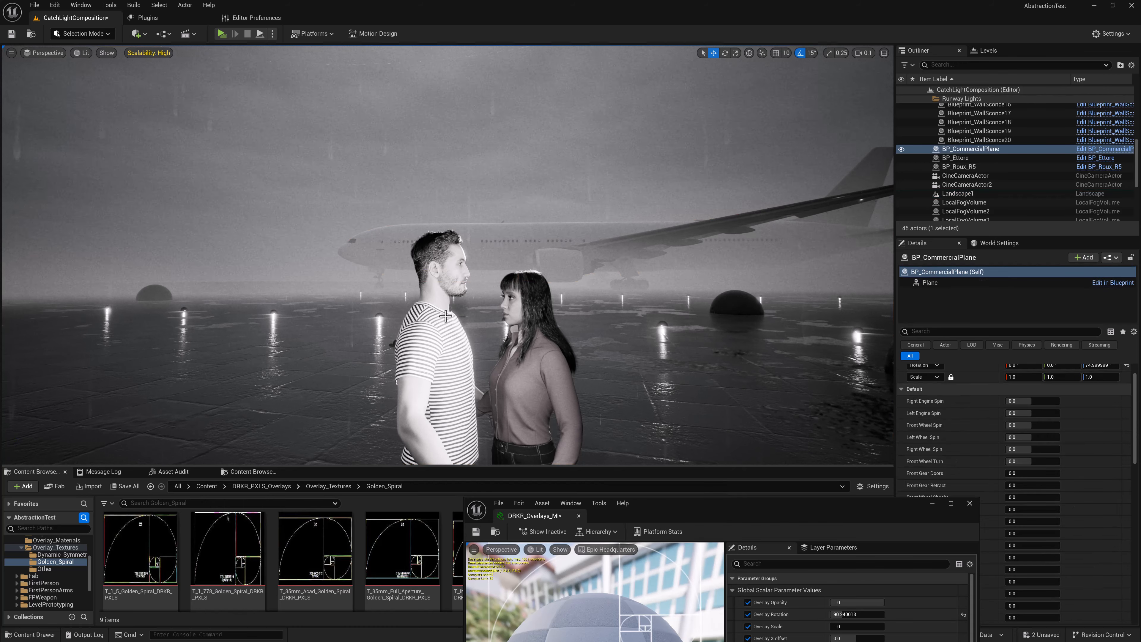
Select LocalFogVolume2 to locate it in the runway scene, and clear the selection
mouse_move(559, 224)
right_down()
mouse_move(653, 270)
mouse_move(573, 216)
right_up()
key(e)
key(d)
click(936, 211)
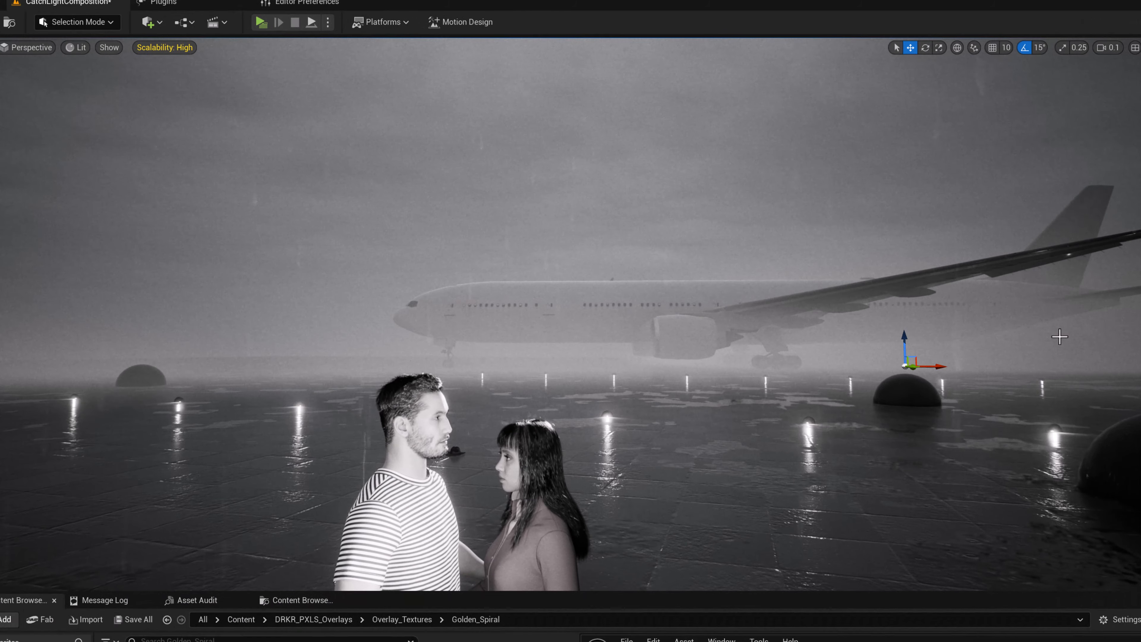
key(Escape)
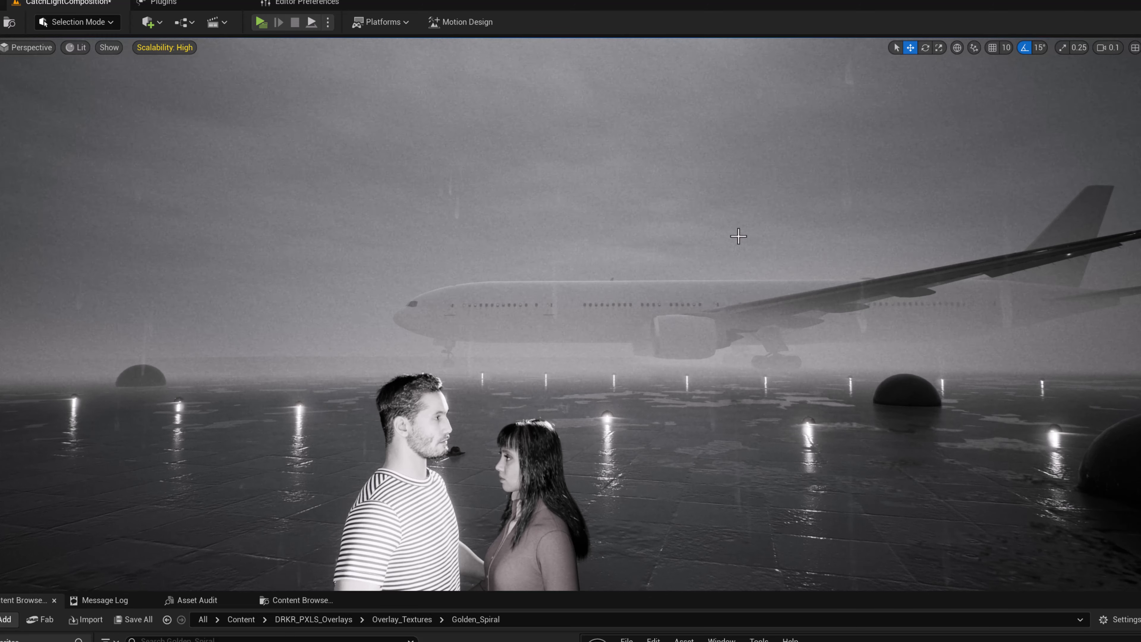
Find Local Fog Volume by searching for "fog vol", place one on the runway behind the couple, and delete it
click(149, 22)
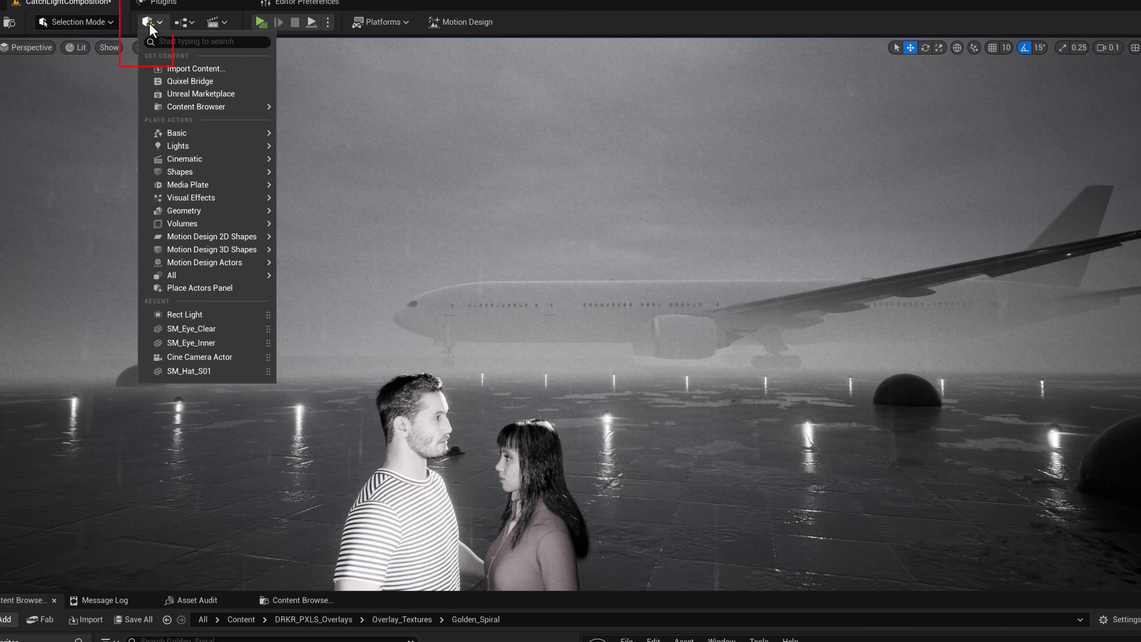
text(fo)
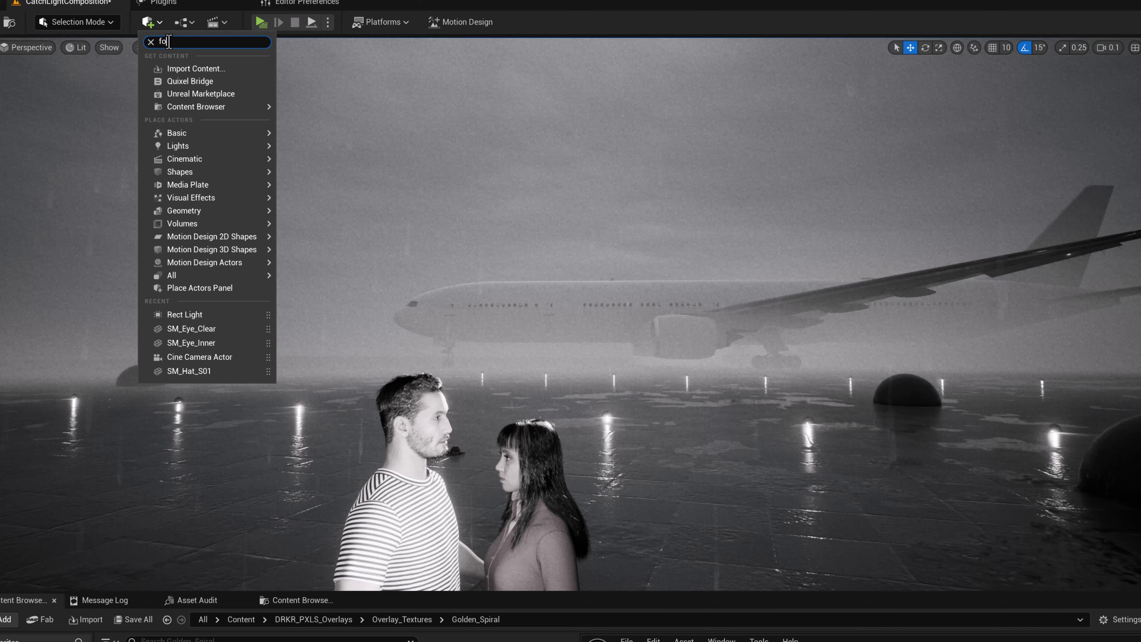
text(g vol)
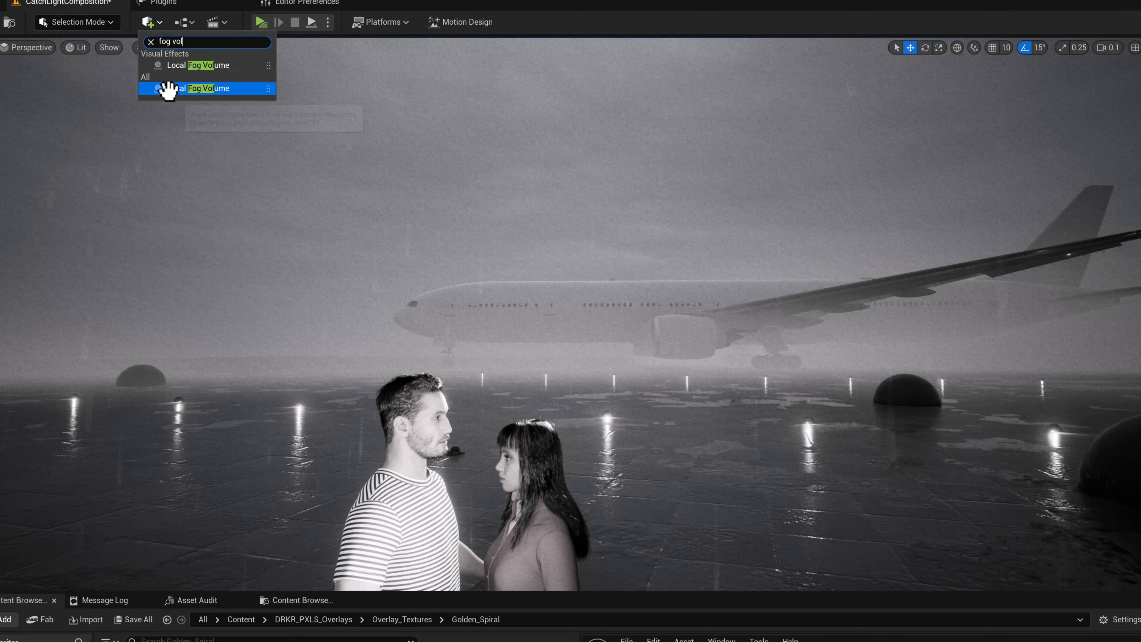
drag(193, 87, 293, 357)
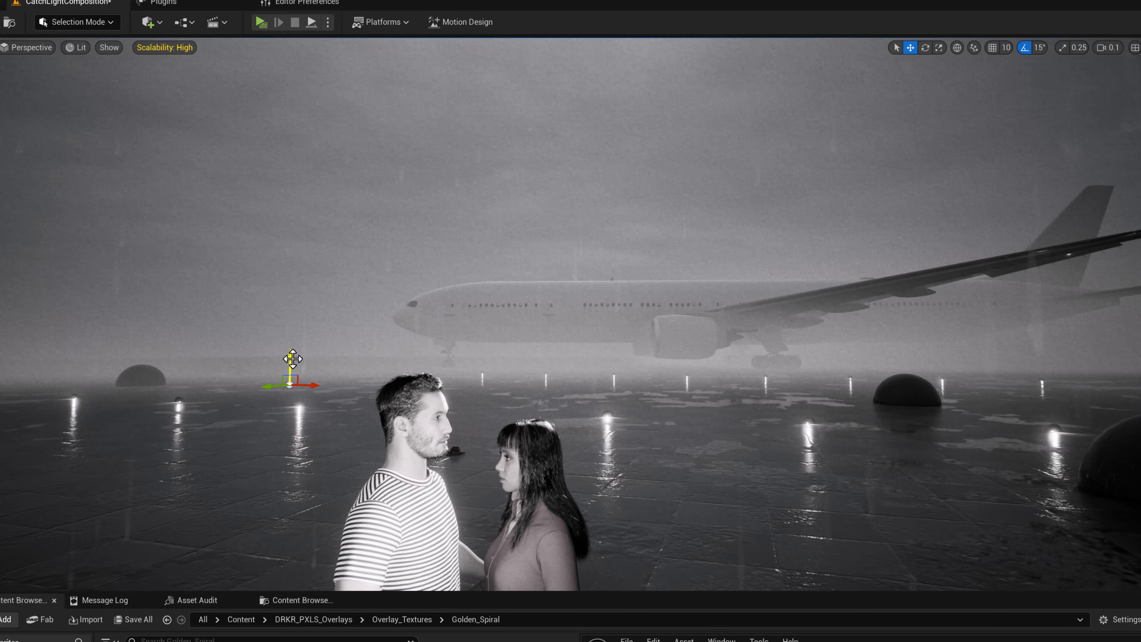
key(Delete)
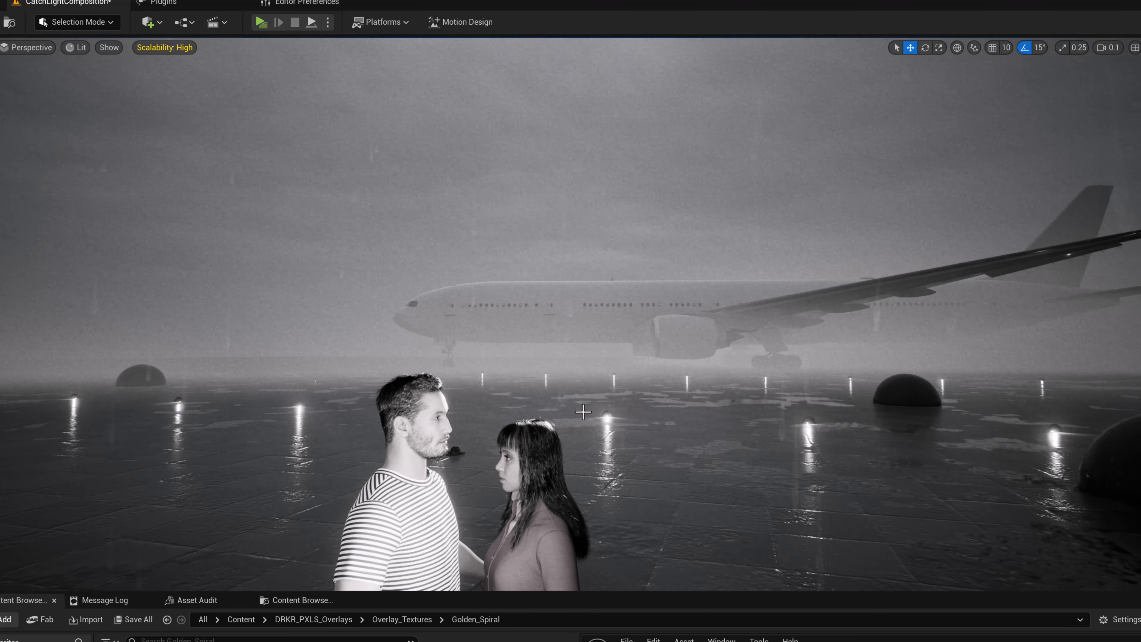